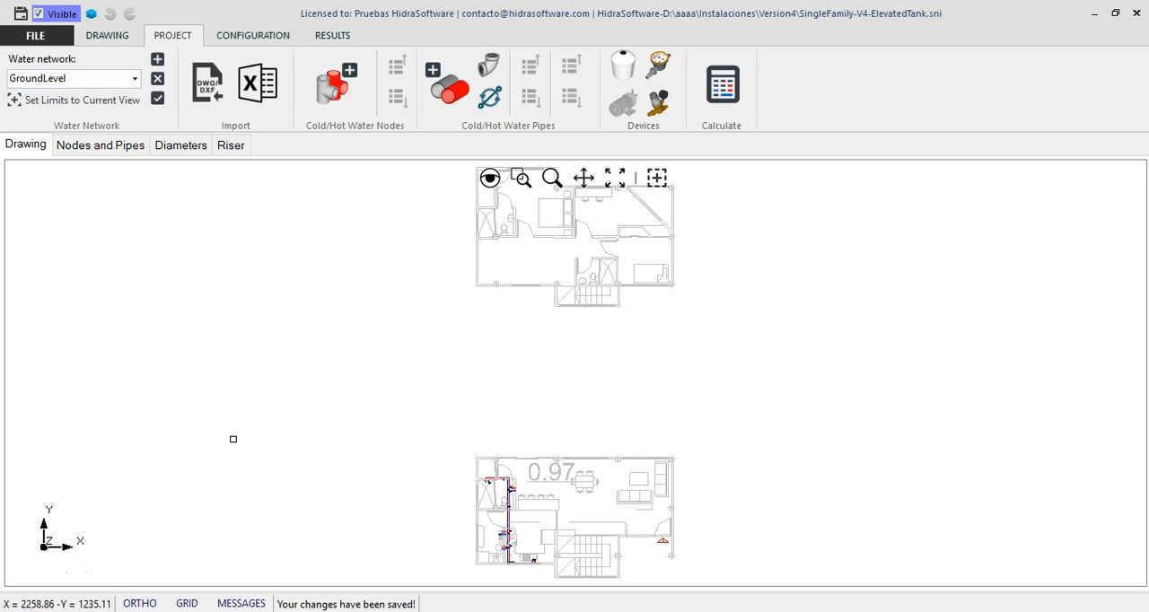
Zoom to the limits of the GroundLevel water network, and display the FirstFloor network
left_click(714, 439)
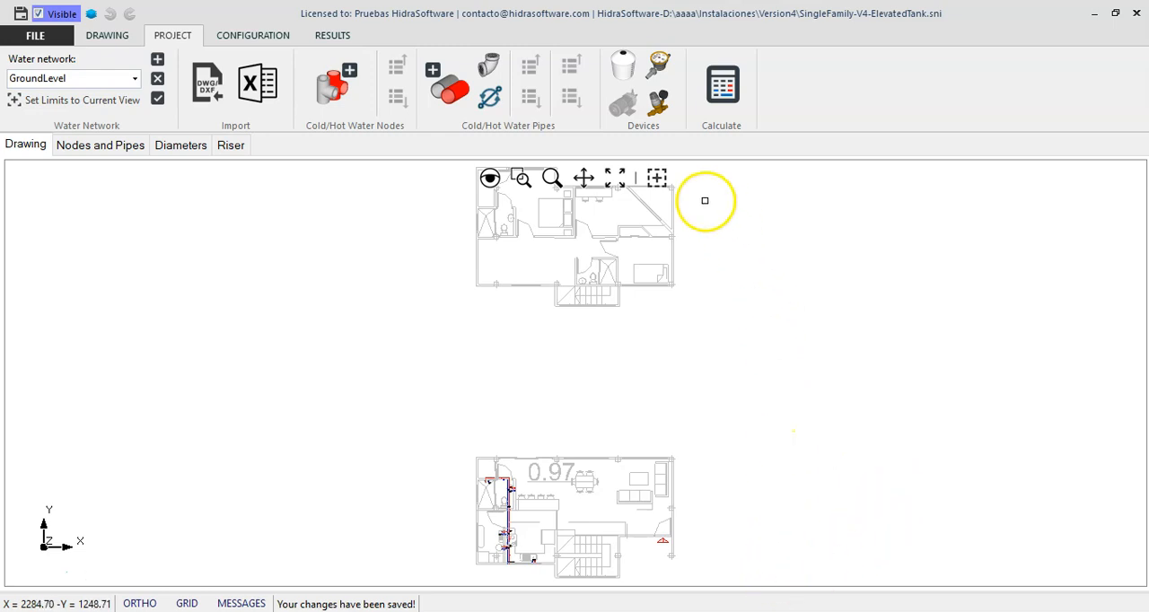
left_click(656, 177)
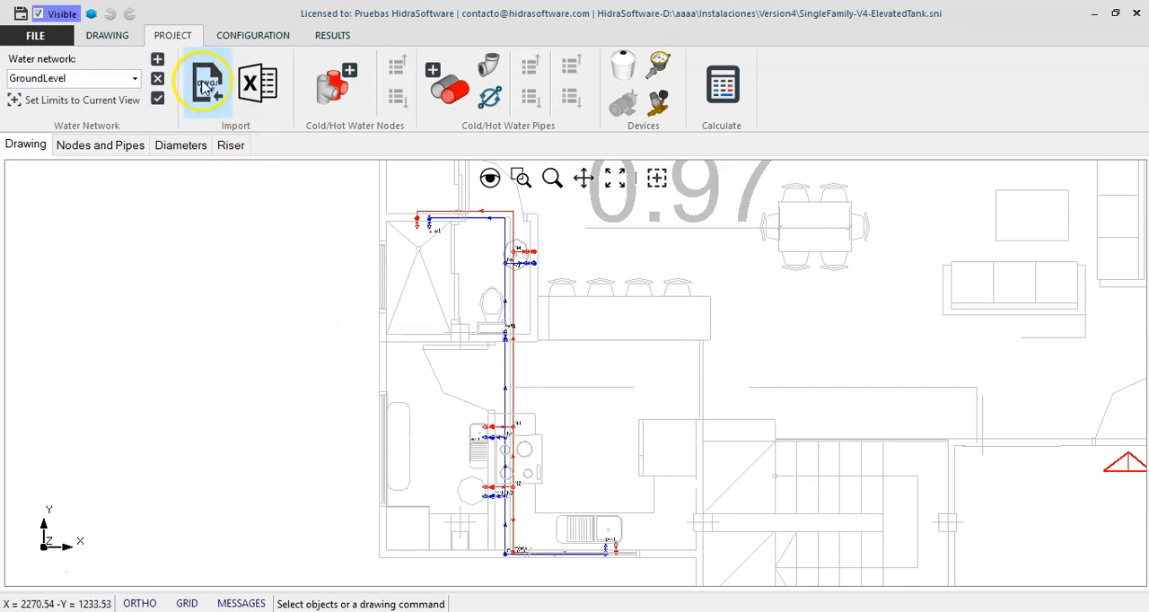
left_click(135, 78)
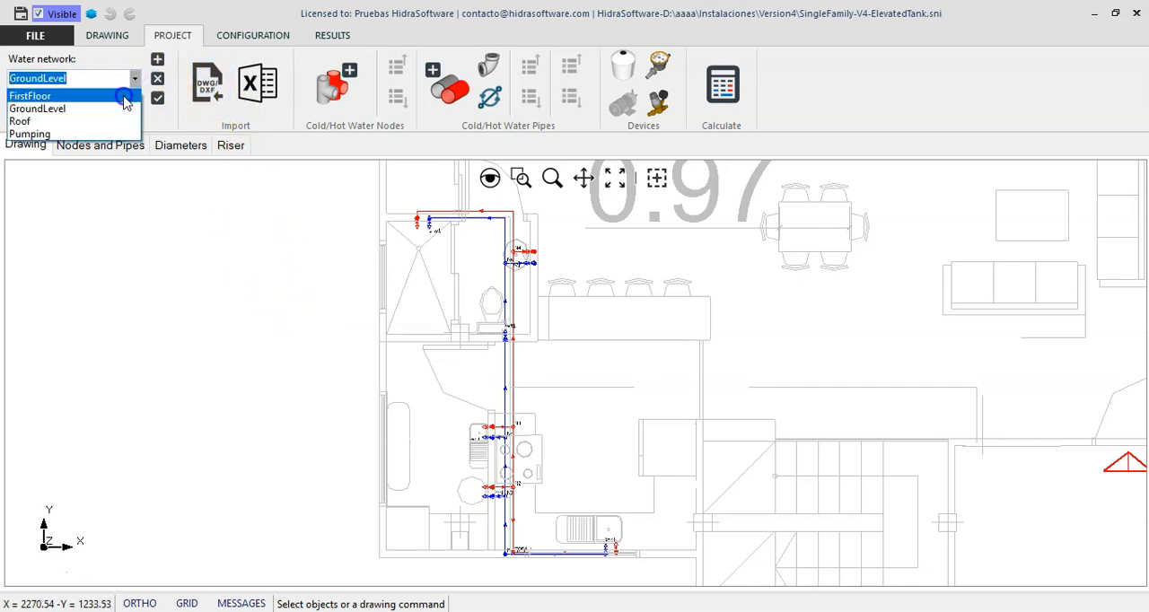
left_click(125, 97)
left_click(135, 81)
left_click(135, 81)
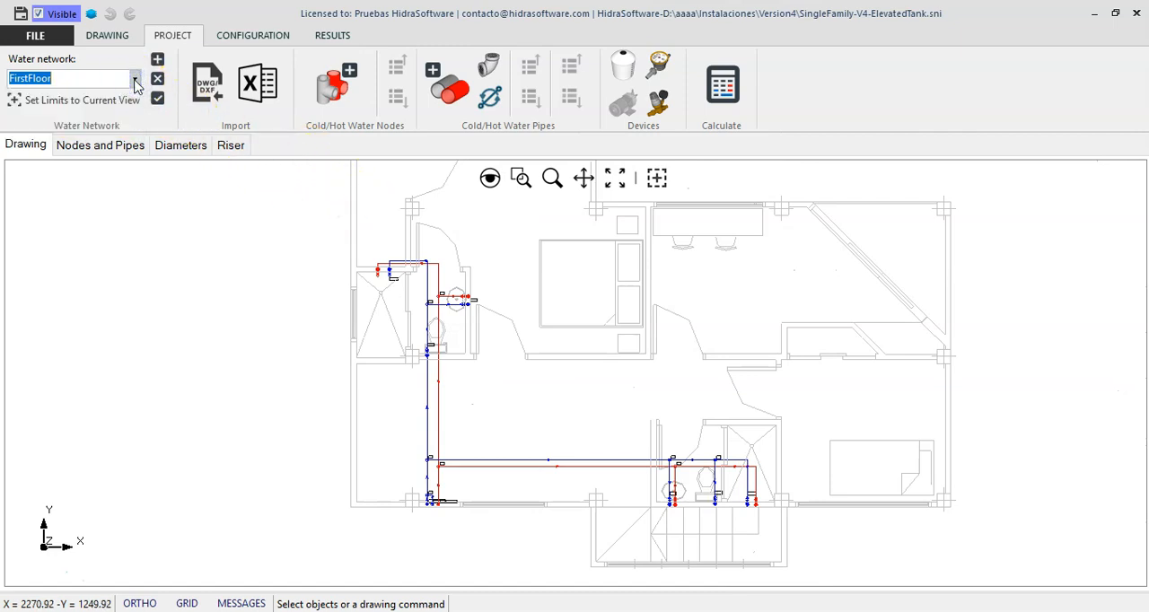
Display the Roof water network with its tank between nodes N1 and N2
left_click(135, 81)
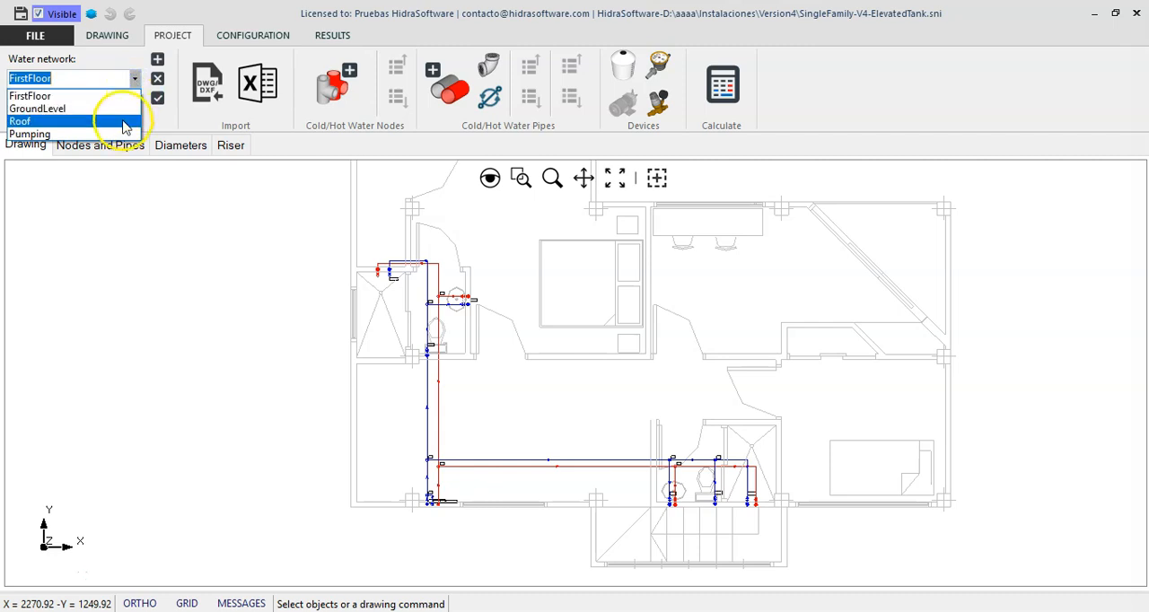
left_click(20, 121)
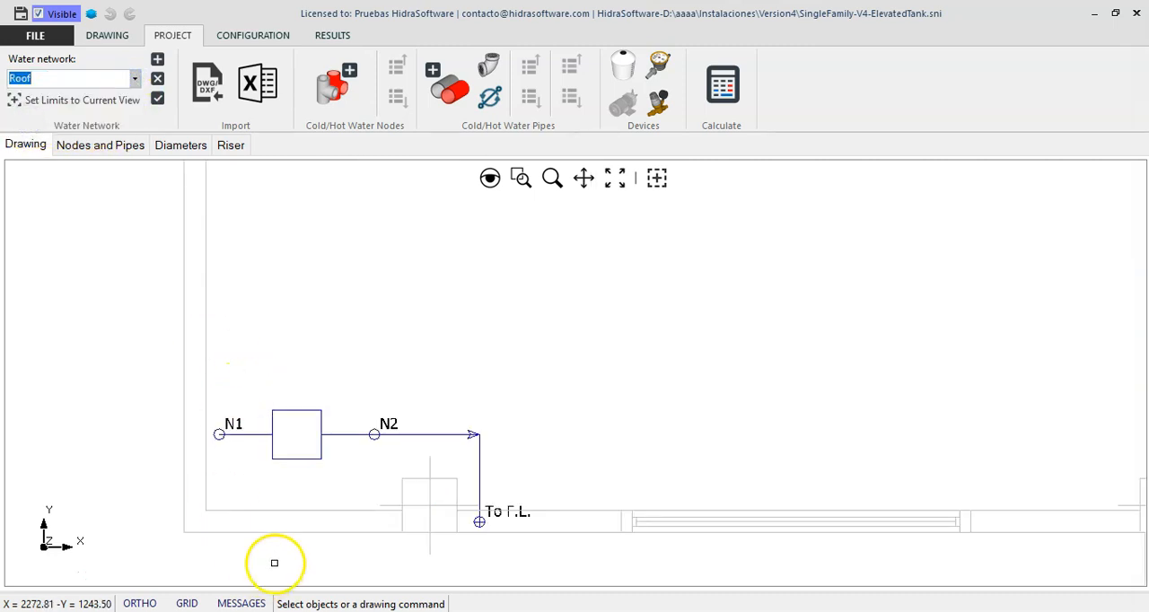
scroll(274, 538, "up", 2)
scroll(370, 339, "down", 1)
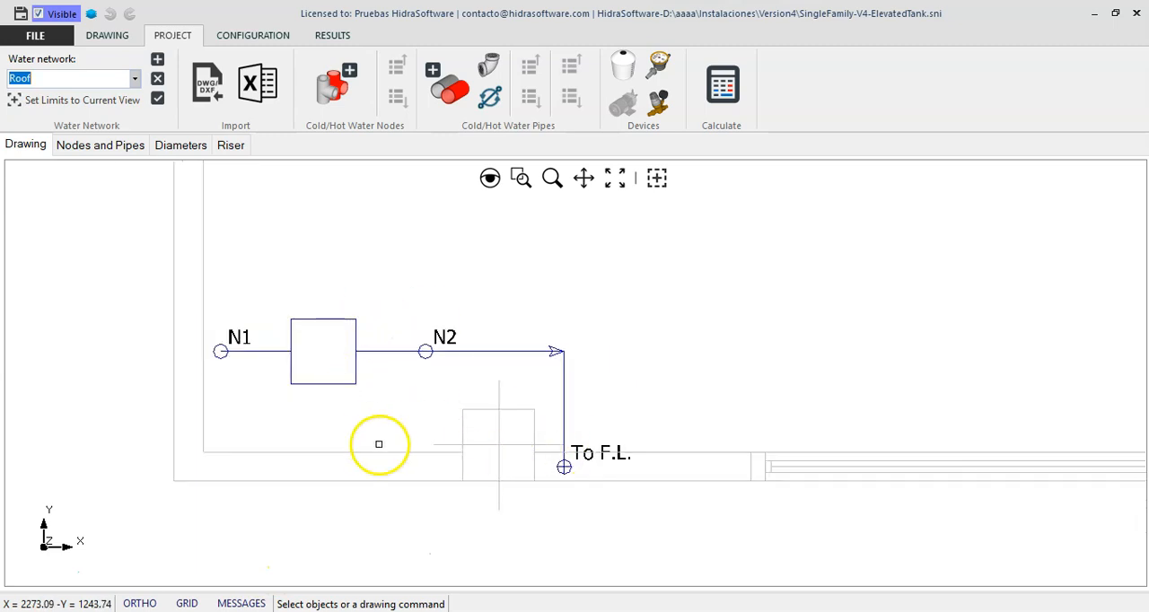
Check the floor elevation in the Roof network's properties and close them without changes
left_click(157, 97)
double_click(612, 322)
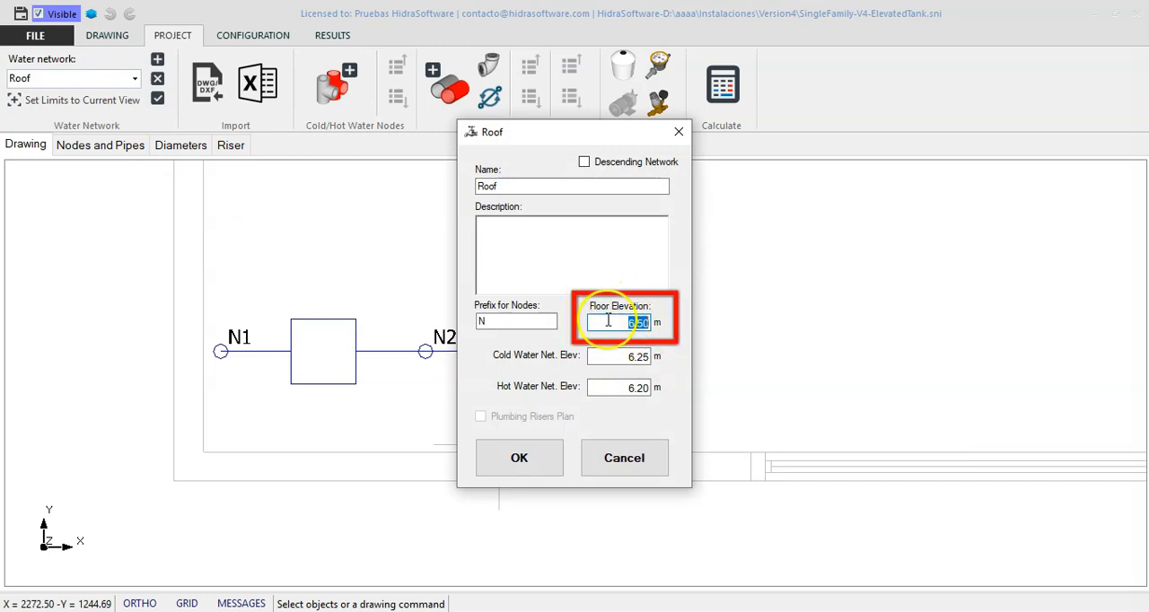
left_click(621, 457)
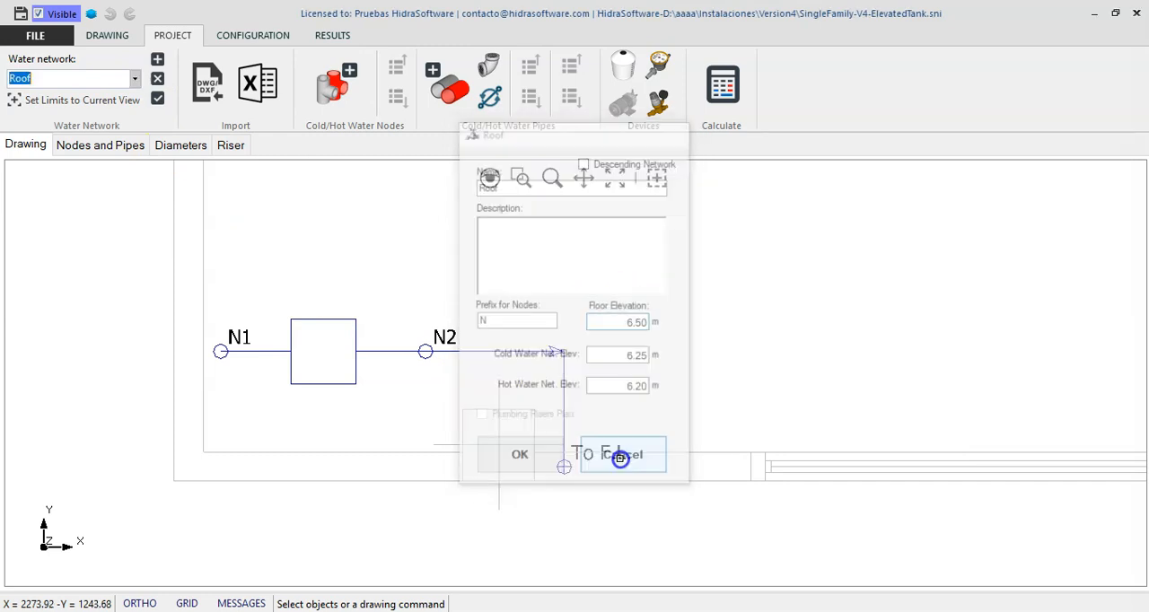
Inspect the roof tank between nodes N1 and N2 and the To F.L. outlet node, leaving nothing selected
left_click(393, 349)
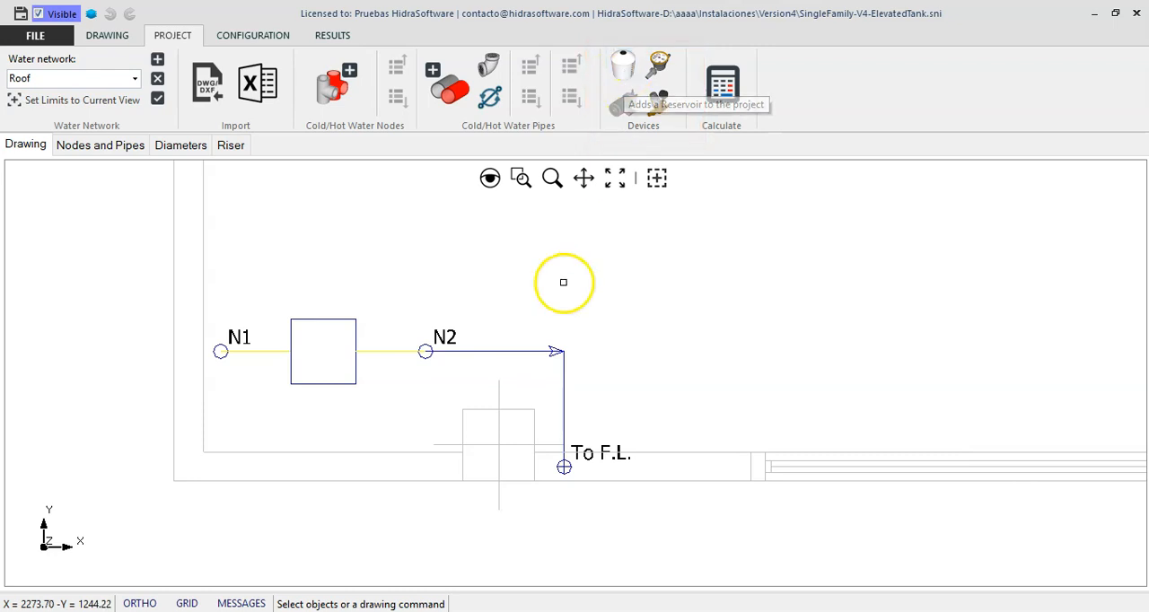
key("Escape")
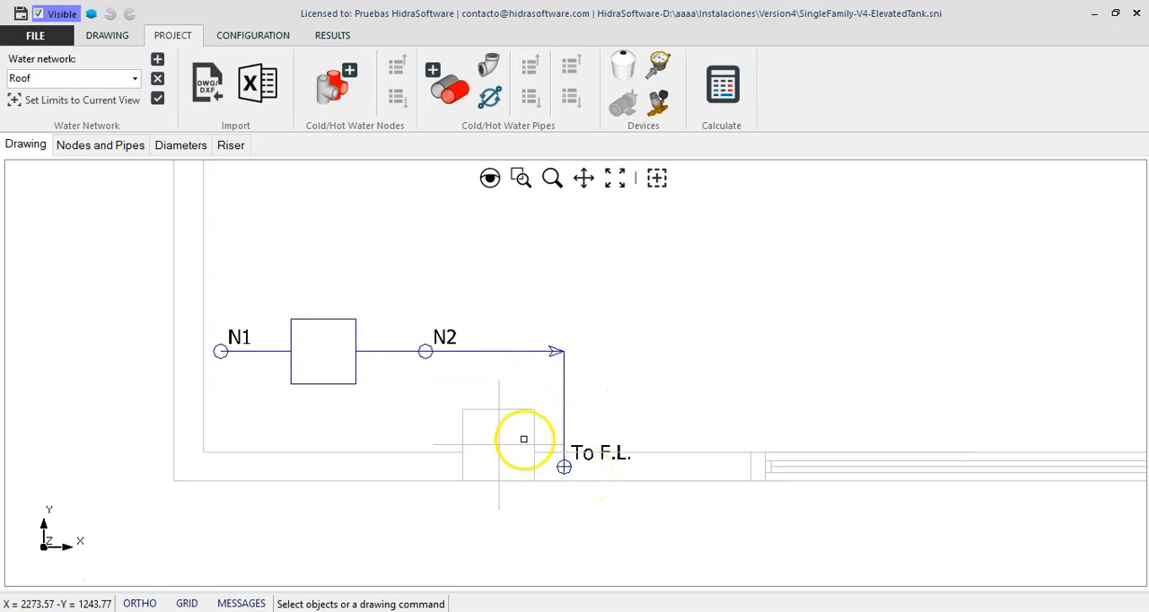
scroll(503, 413, "down", 2)
scroll(554, 429, "up", 2)
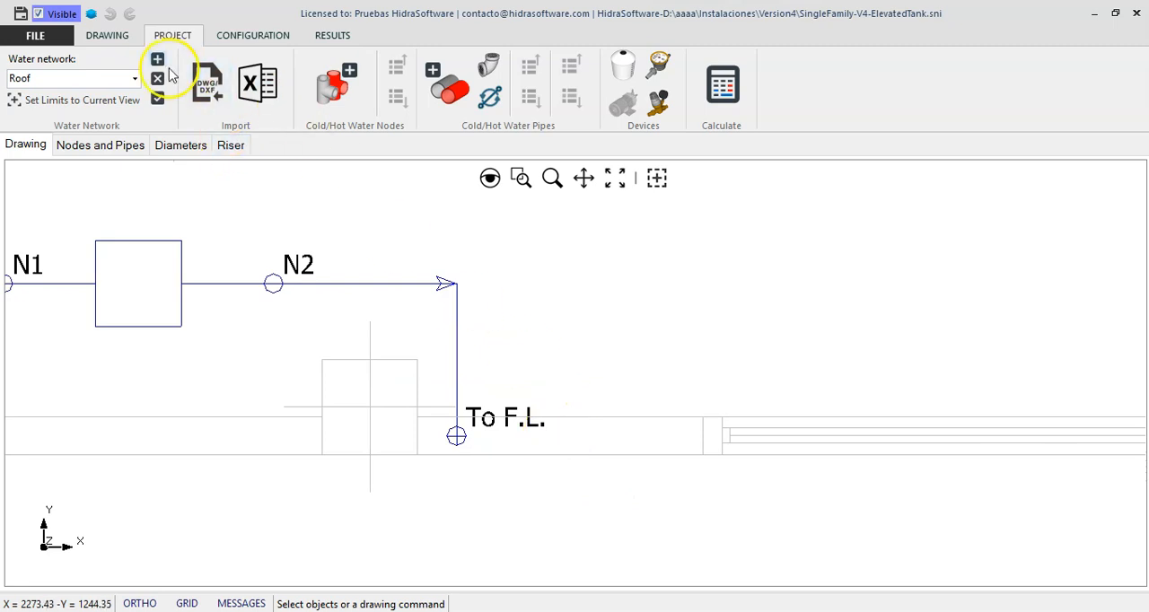
In the FirstFloor network, move the From Roof label below and to the left of its cold-water riser node
left_click(135, 78)
left_click(95, 95)
scroll(405, 512, "up", 4)
scroll(452, 495, "up", 1)
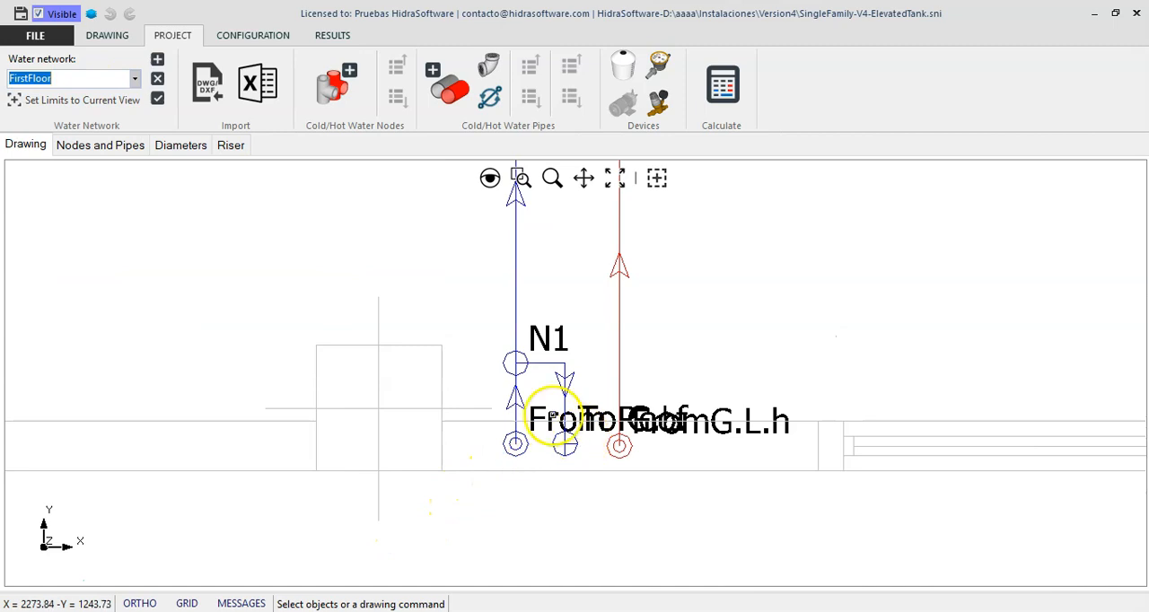
right_click(534, 386)
left_click(591, 437)
left_click(644, 433)
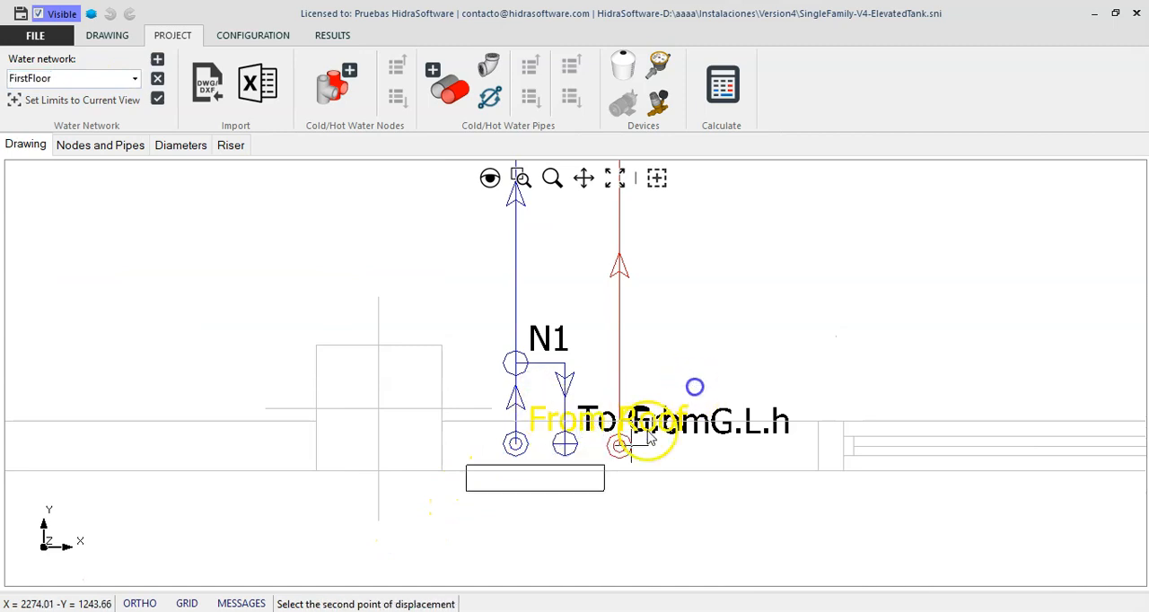
left_click(395, 500)
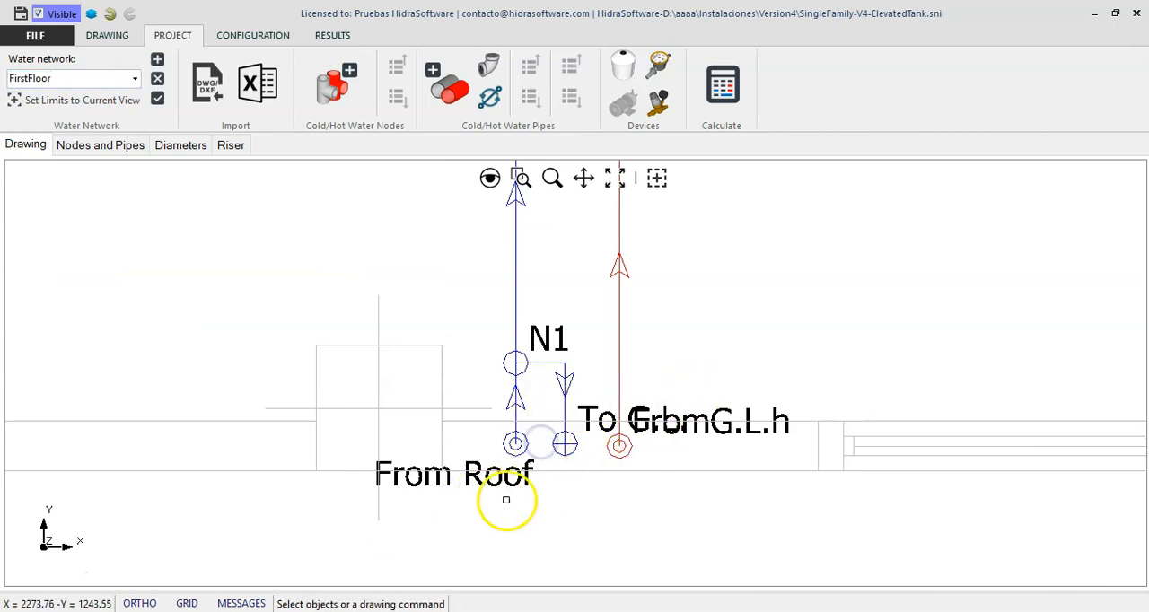
Move the To G.L. label directly below its cold-water riser node
right_click(593, 380)
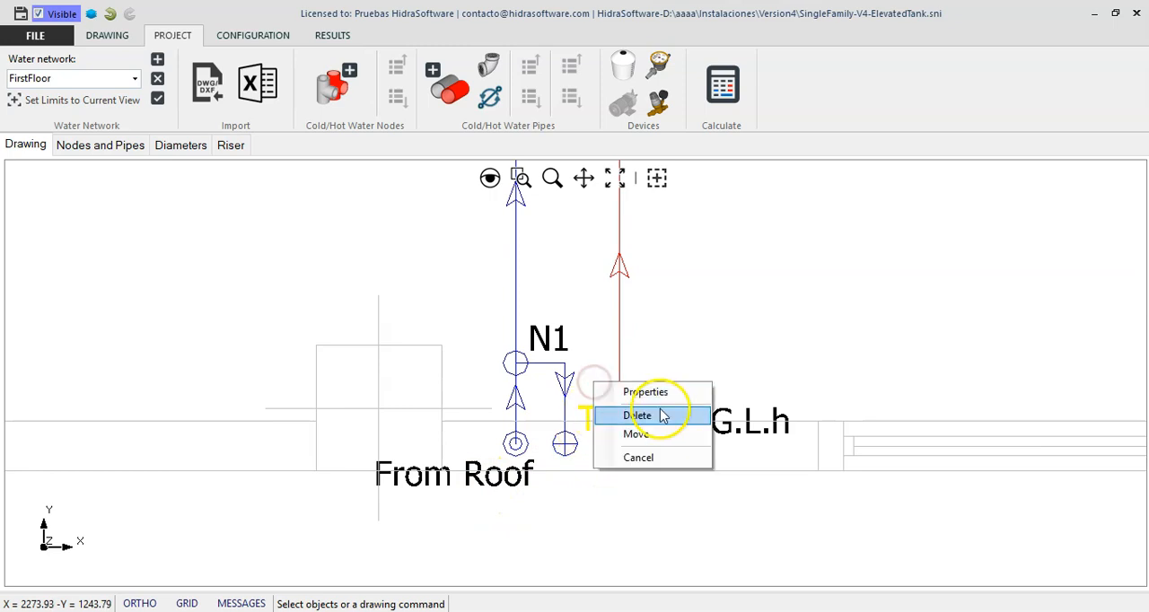
left_click(653, 433)
left_click(648, 430)
left_click(567, 468)
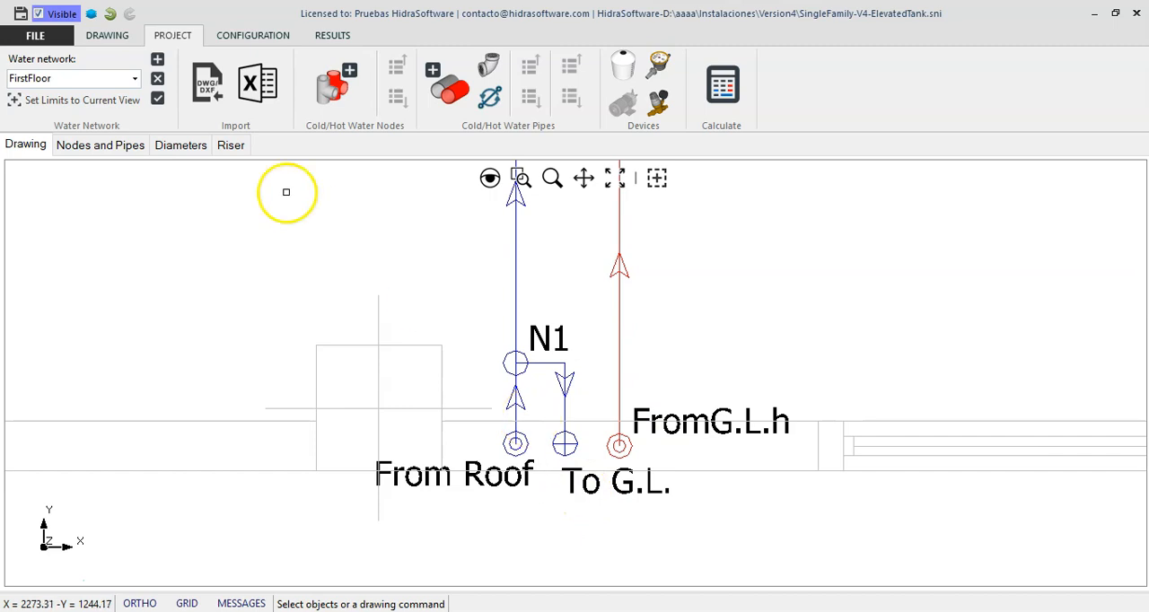
In the GroundLevel network, move the From F.L. label to the left of its cold-water riser node
left_click(135, 78)
left_click(123, 109)
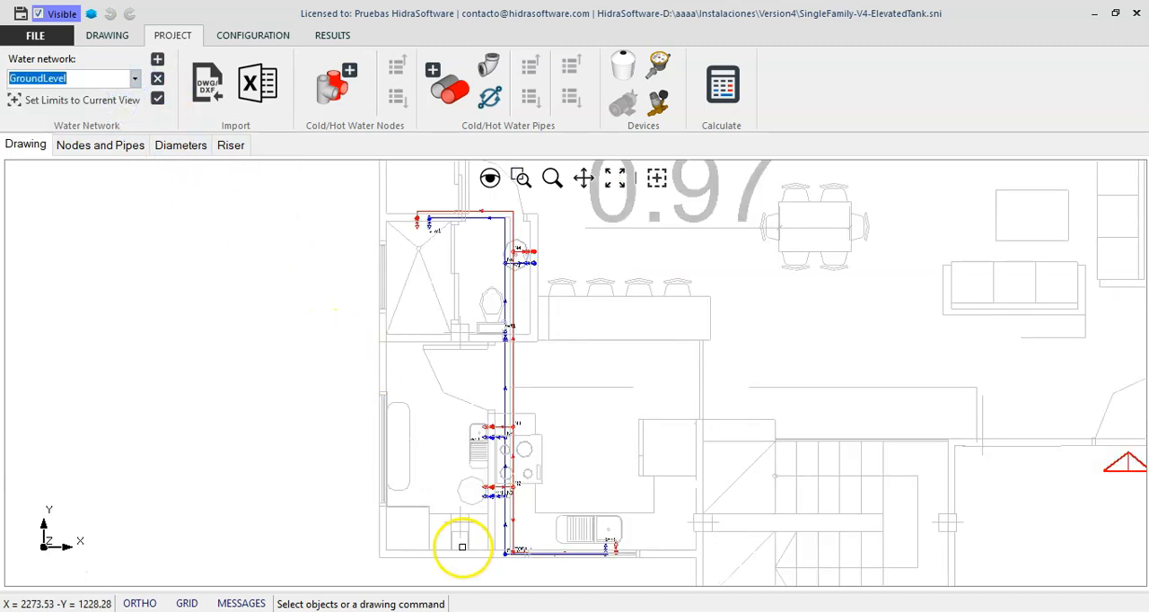
scroll(517, 577, "up", 4)
right_click(511, 426)
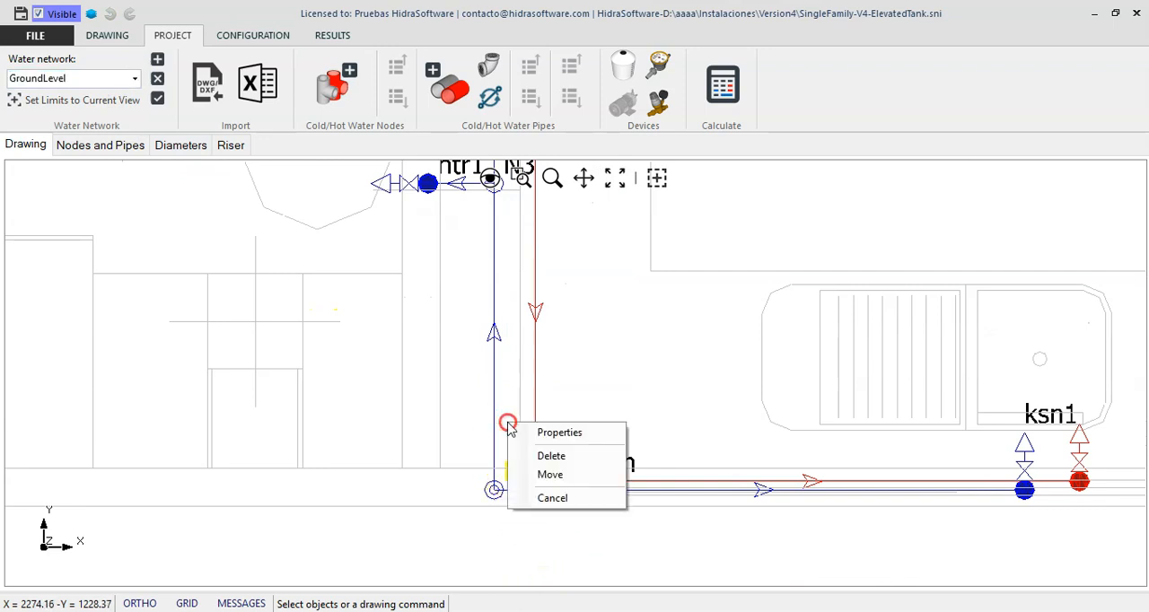
left_click(543, 473)
left_click(507, 455)
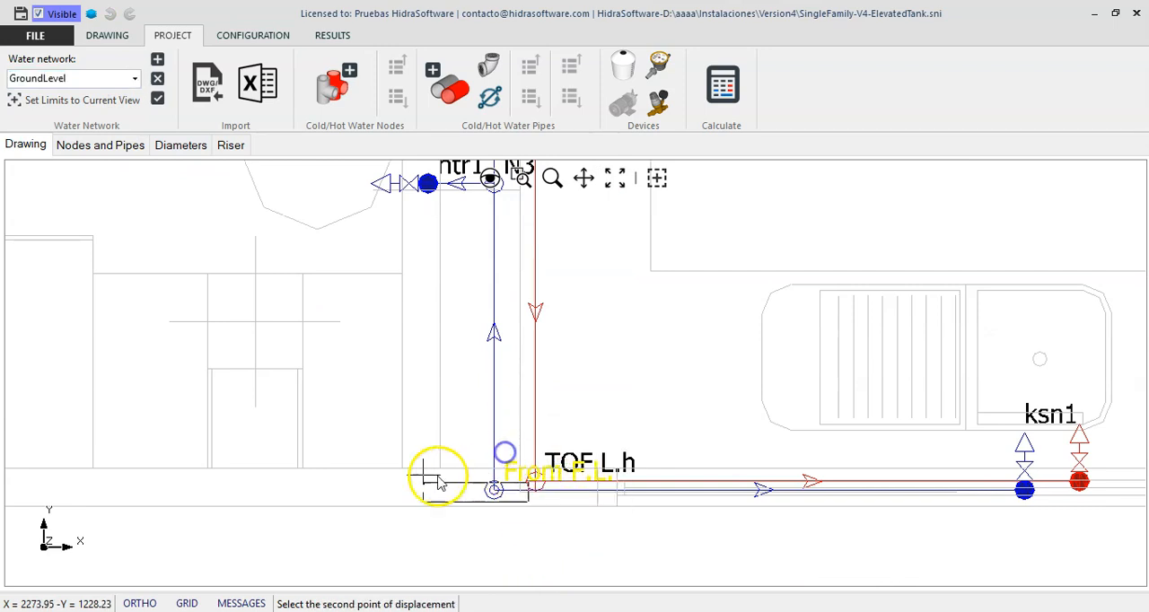
left_click(360, 470)
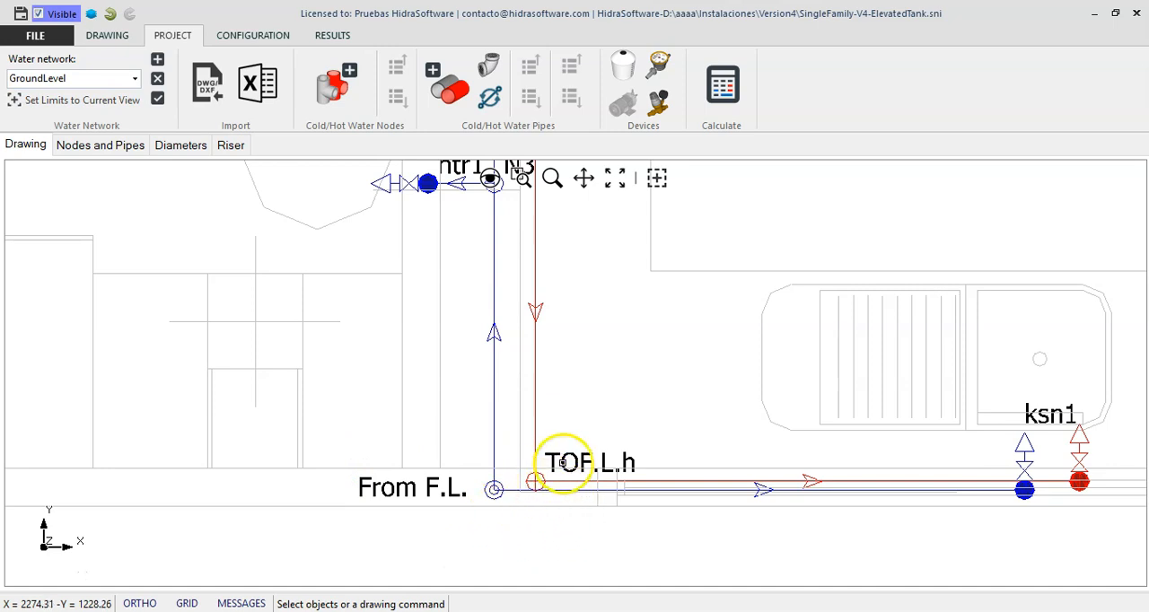
Examine the hot-water riser node TOF.L.h on GroundLevel and its matching node FromG.L.h in the FirstFloor network
scroll(534, 489, "down", 3)
scroll(457, 362, "up", 1)
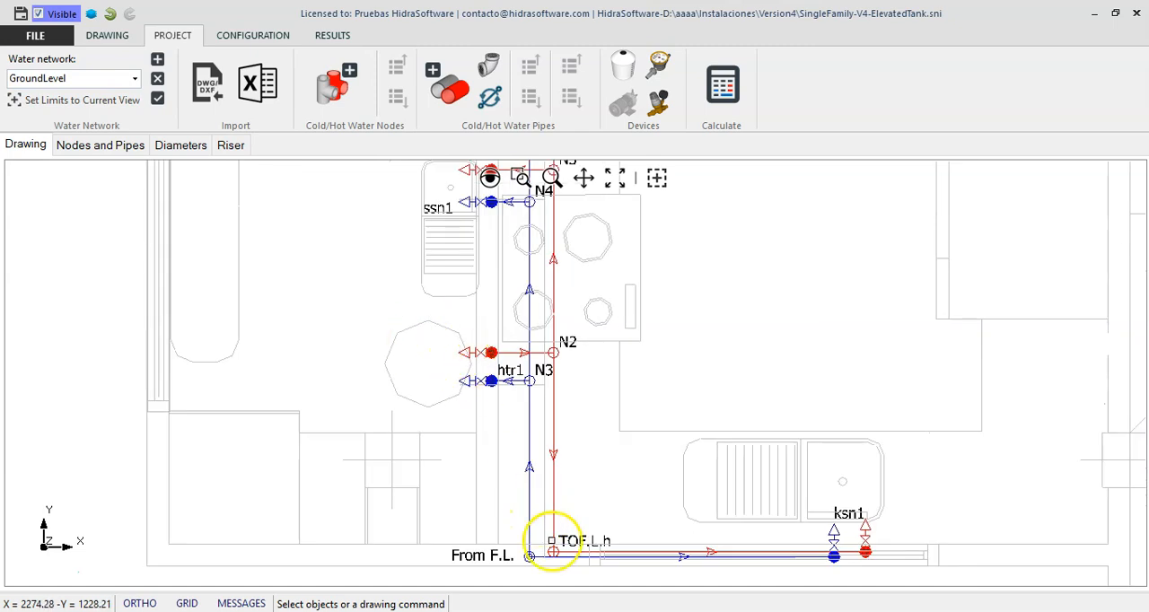
scroll(566, 538, "up", 3)
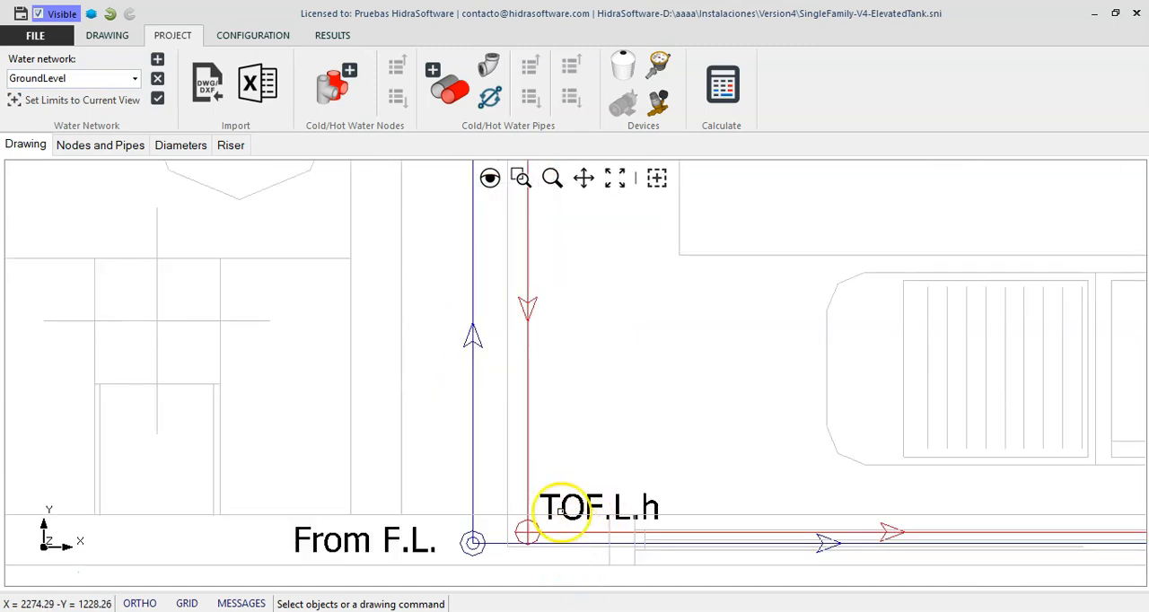
scroll(559, 512, "down", 2)
scroll(551, 456, "up", 1)
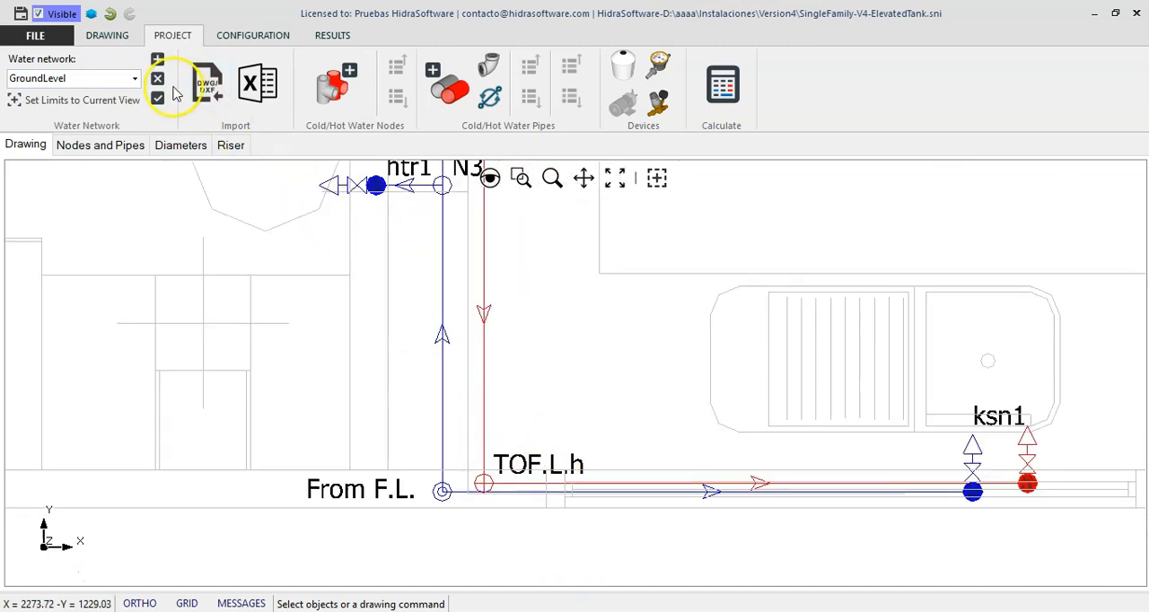
left_click(135, 78)
left_click(123, 98)
scroll(444, 503, "up", 5)
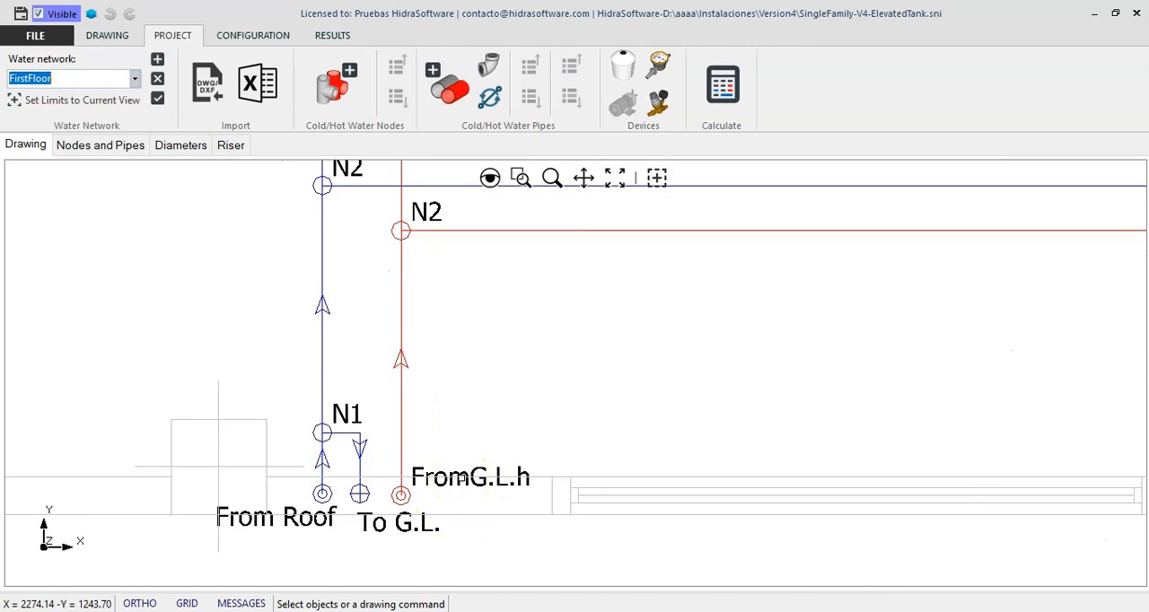
Open the properties of the storage tank between N1 and N2 in the Roof network
left_click(134, 78)
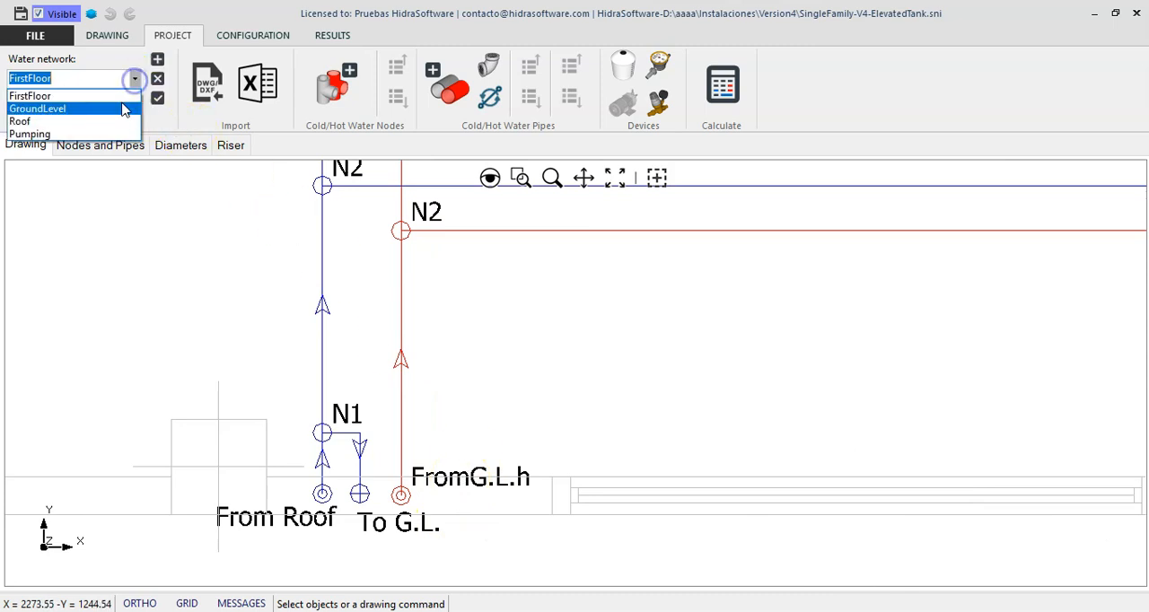
left_click(115, 122)
scroll(292, 386, "up", 1)
right_click(408, 387)
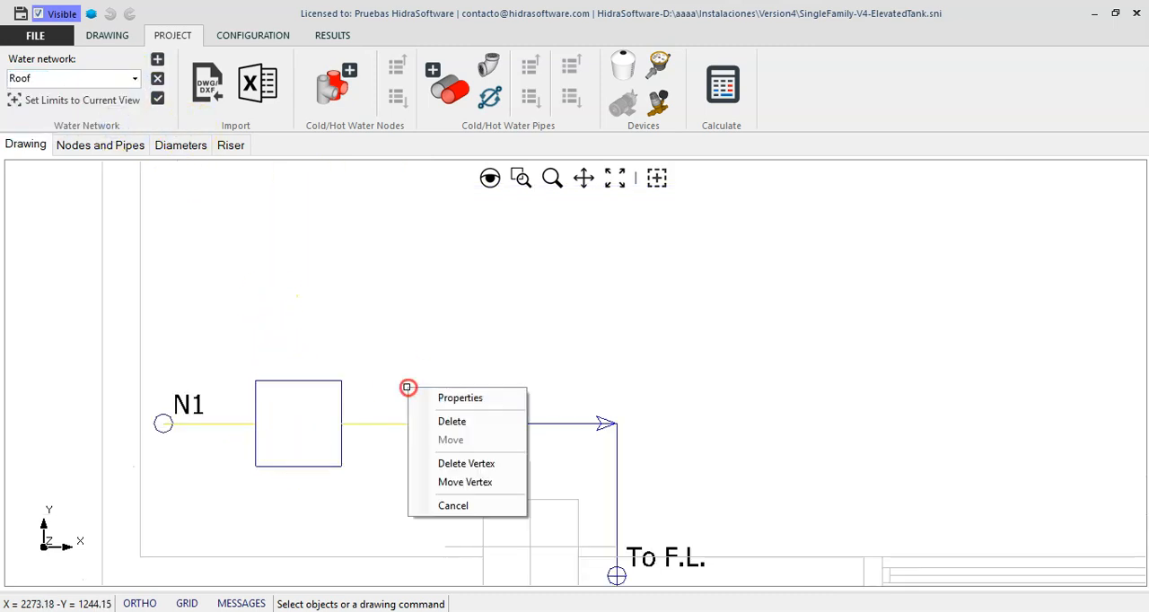
left_click(457, 400)
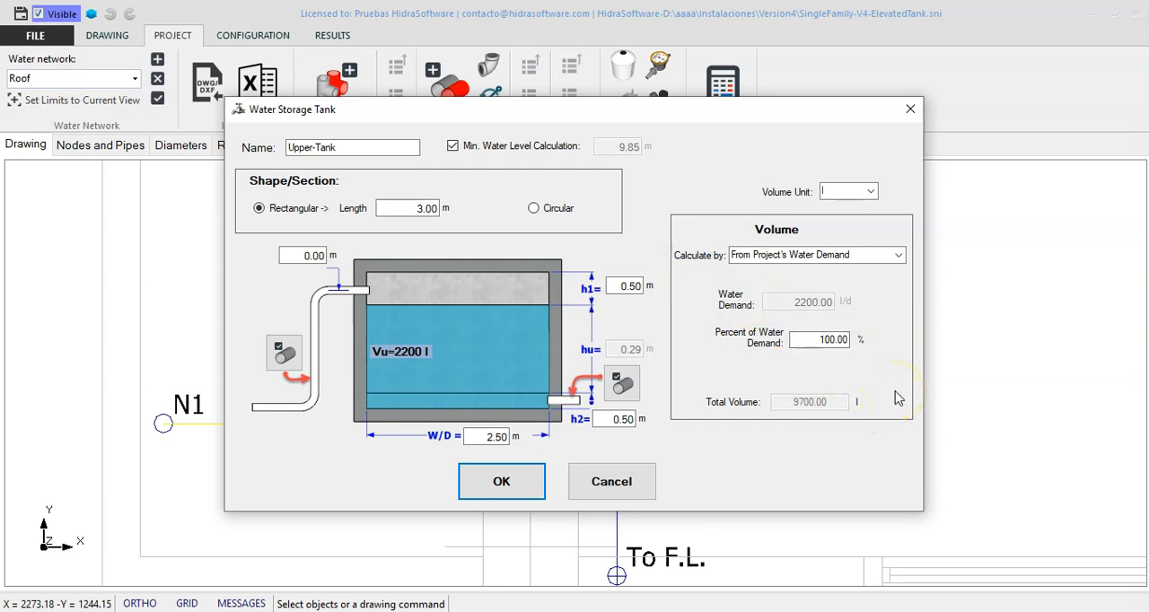
Give the tank a circular section with a 1.8 m diameter, and review its outflow pipe without changing it
left_click(556, 209)
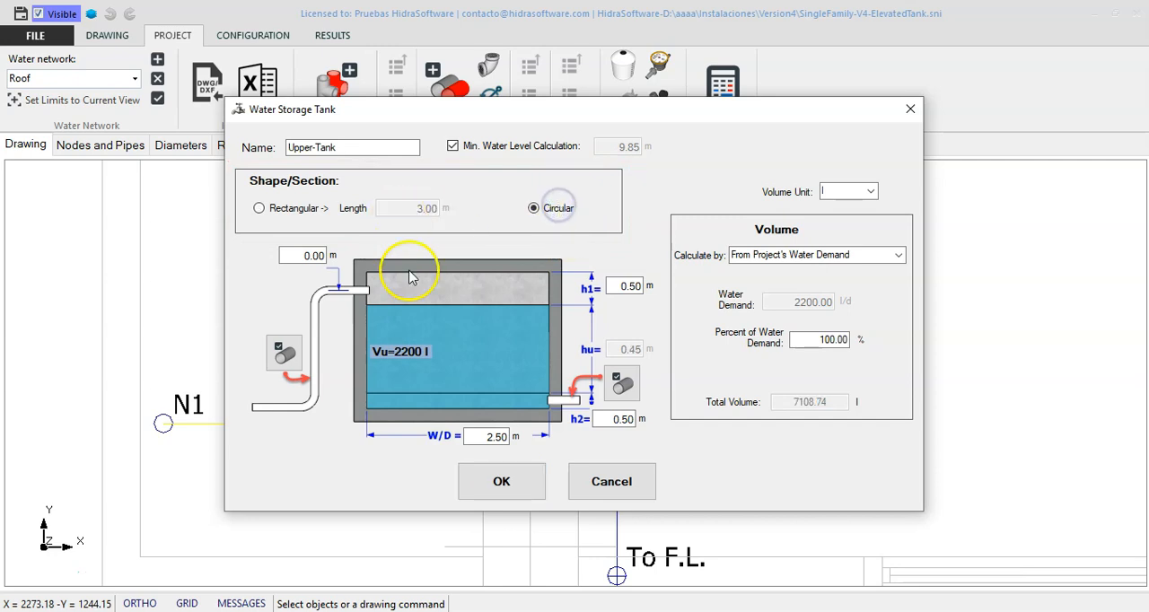
double_click(485, 437)
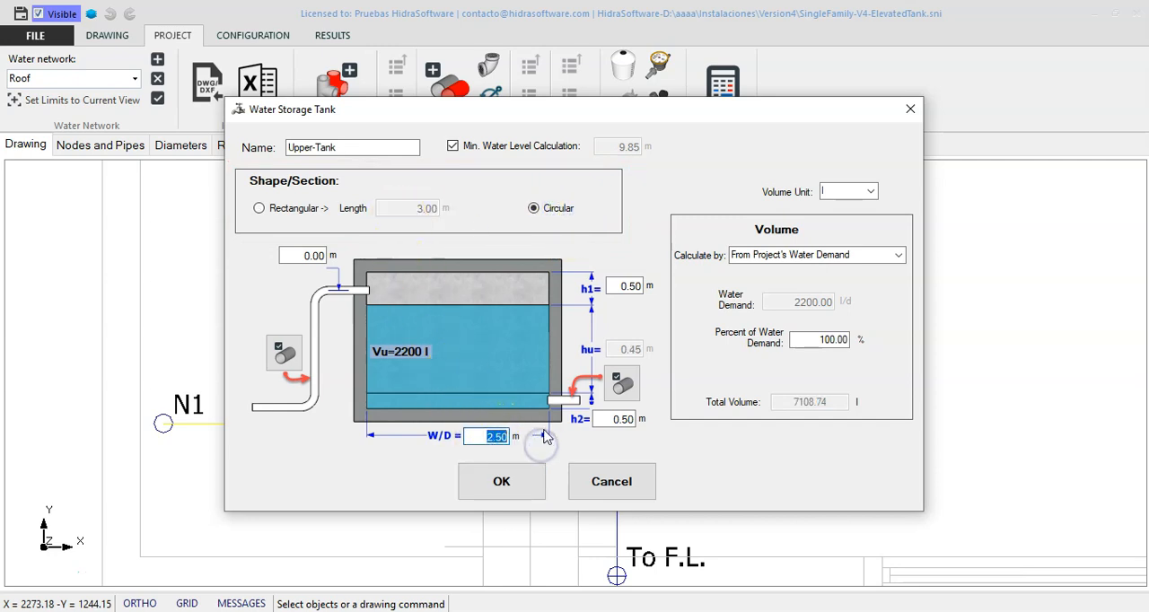
left_click(619, 419)
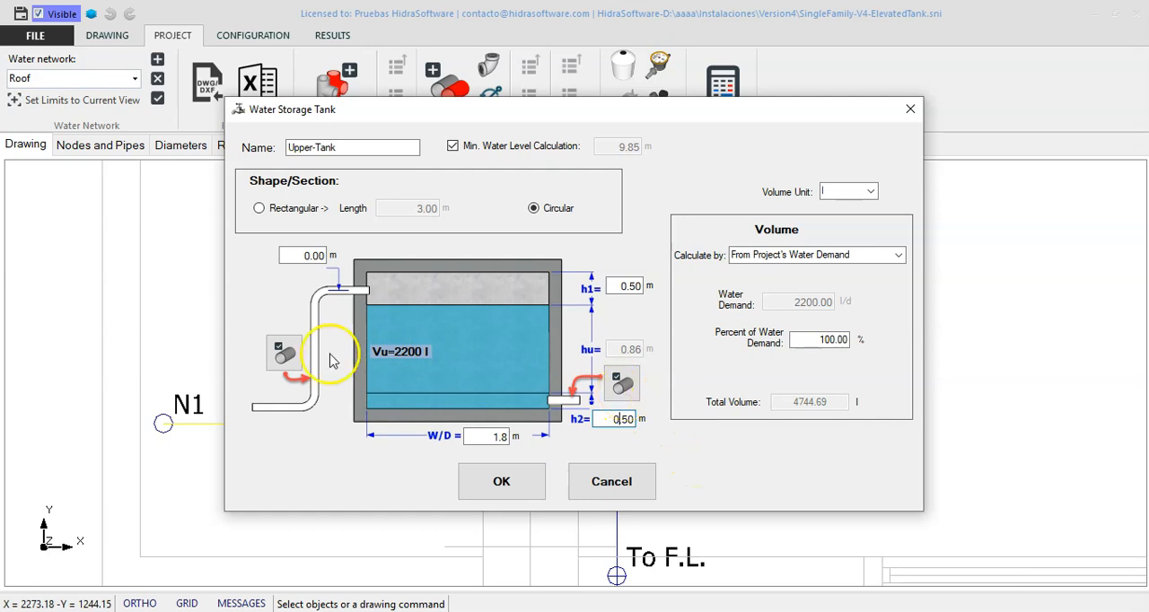
left_click(625, 393)
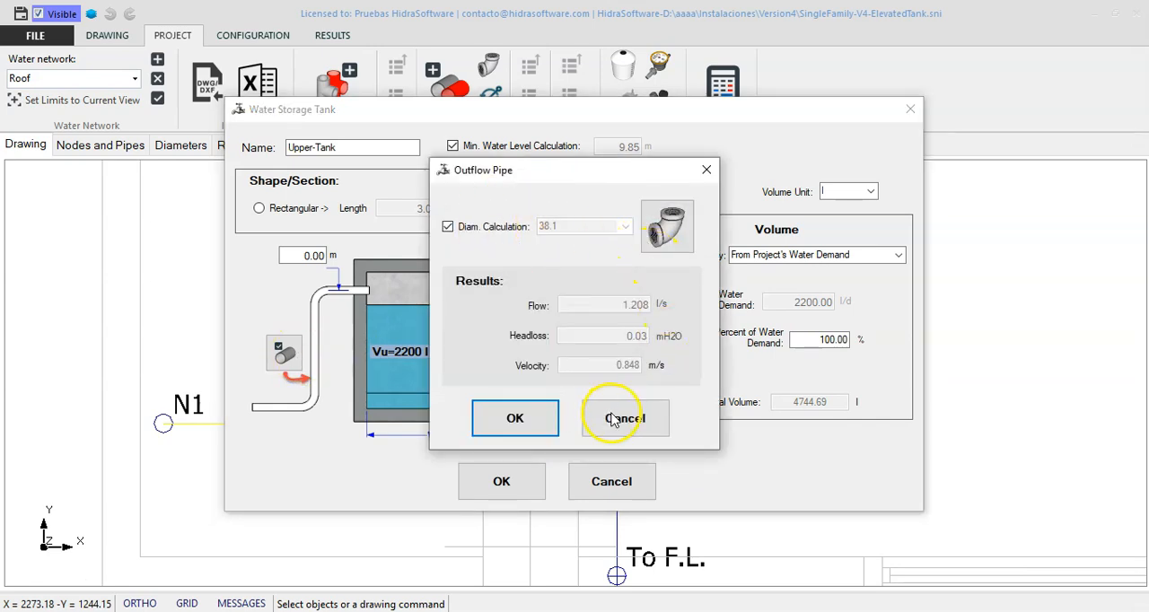
left_click(612, 419)
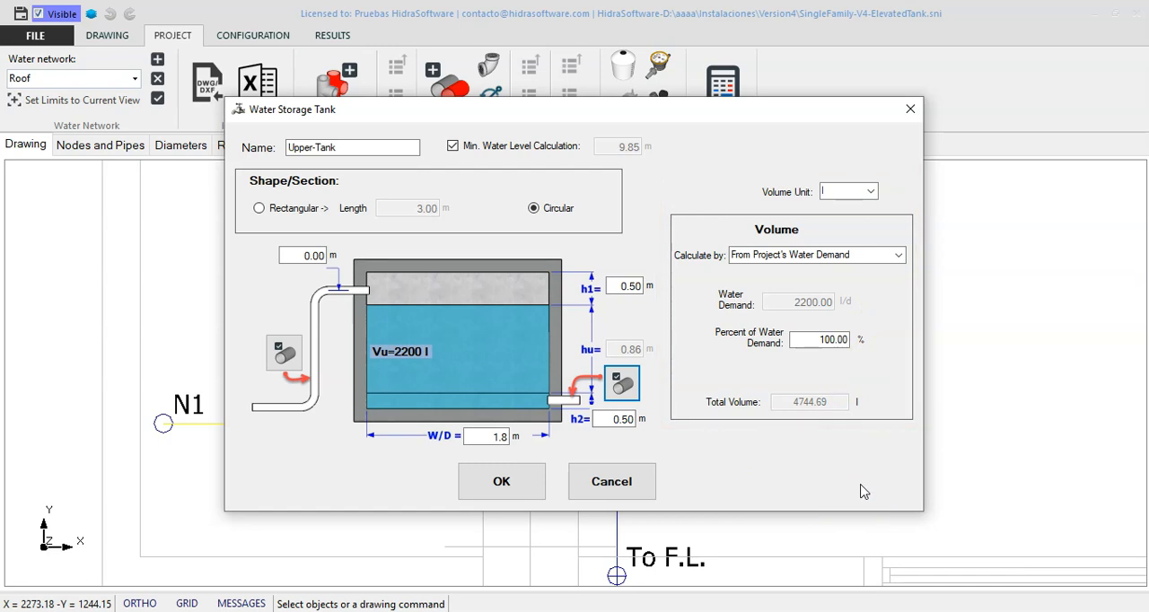
Try the User Defined method for calculating the storage tank's volume
left_click(898, 256)
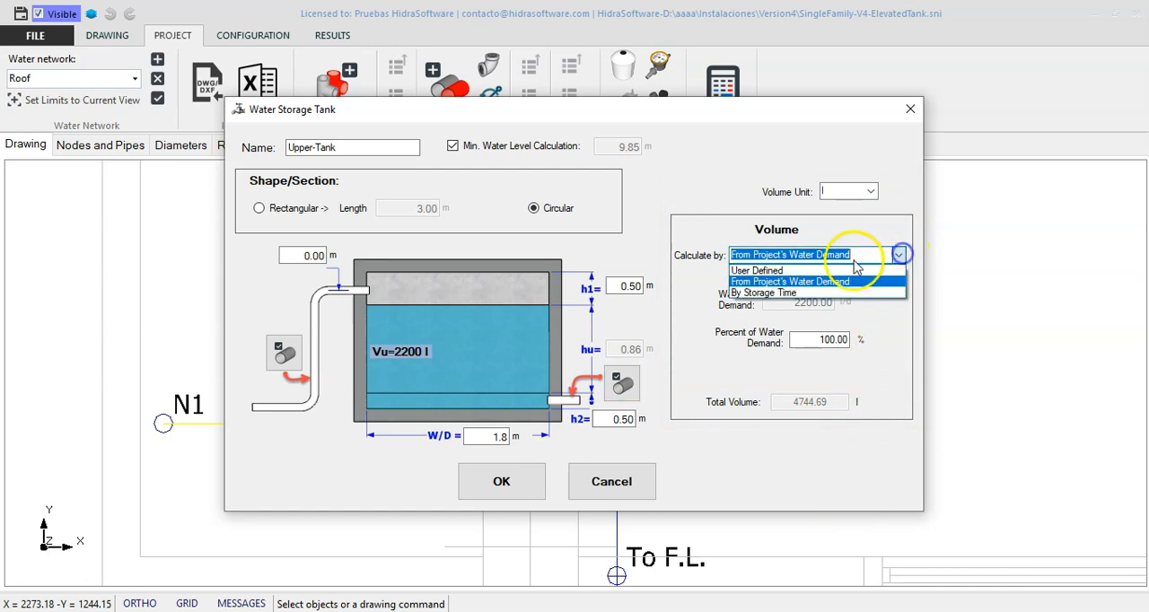
left_click(752, 270)
left_click_drag(809, 309, 889, 319)
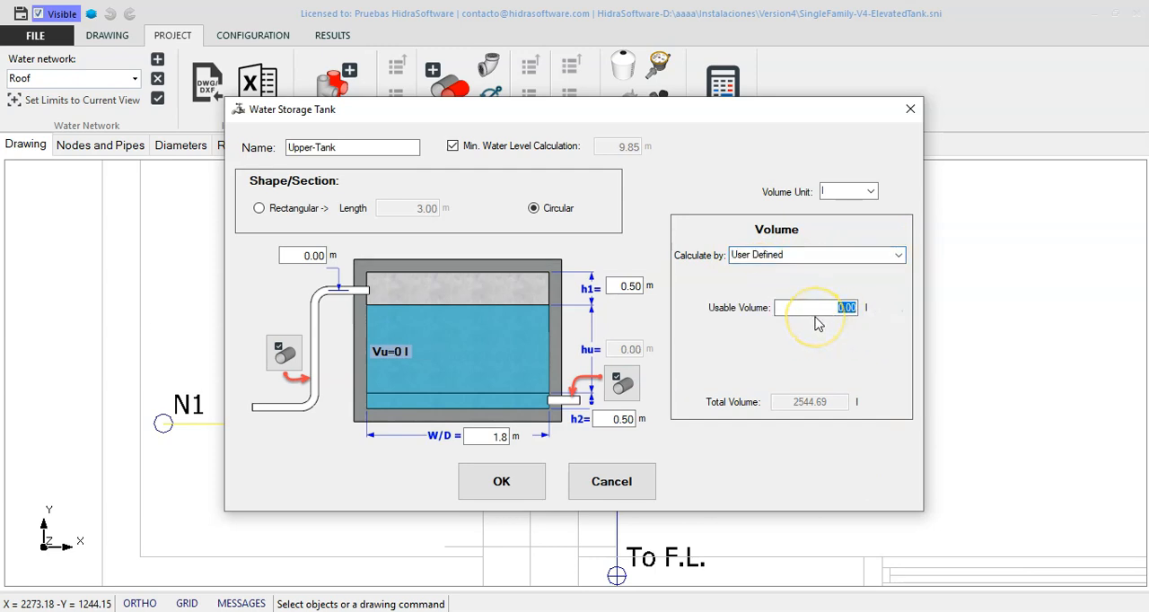
left_click(899, 255)
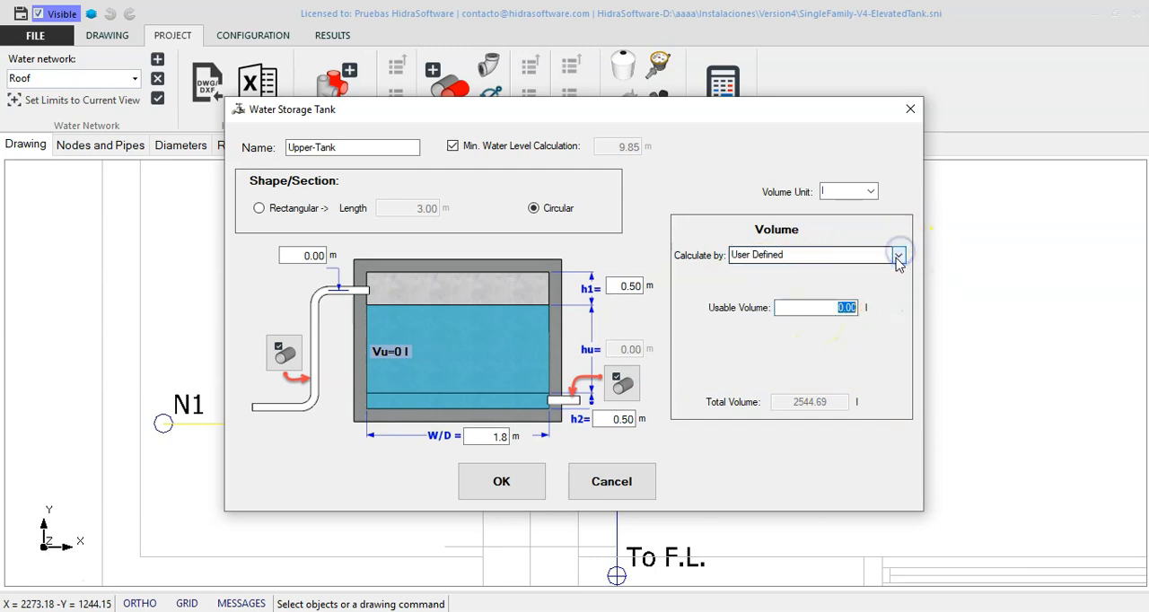
Calculate the tank's volume from the project's water demand at 100 percent and accept the tank's settings
left_click(898, 255)
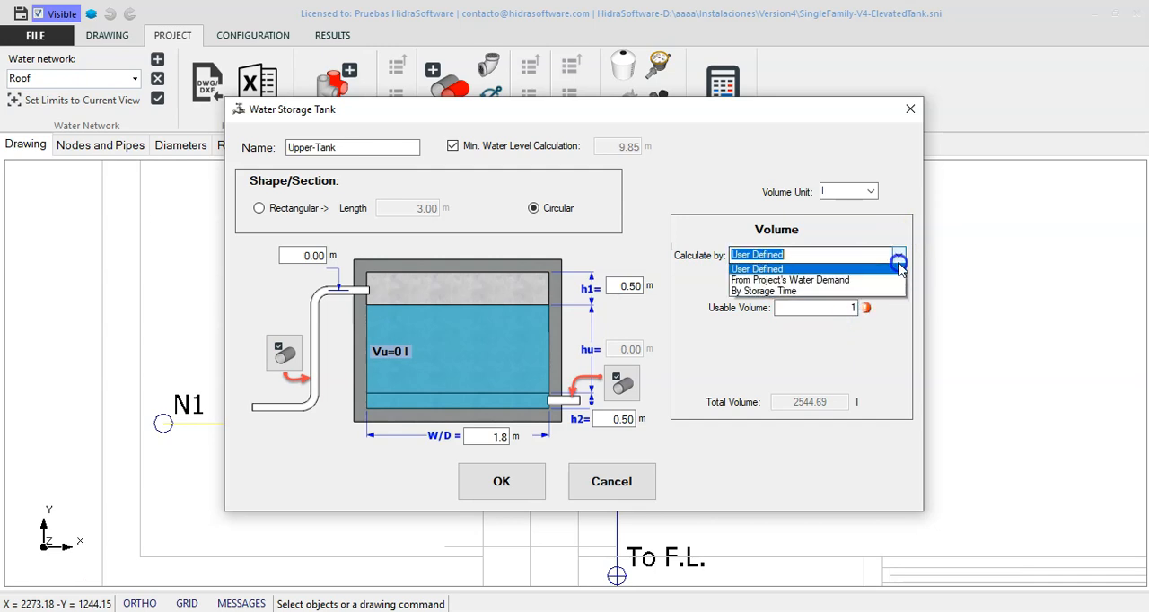
left_click(833, 285)
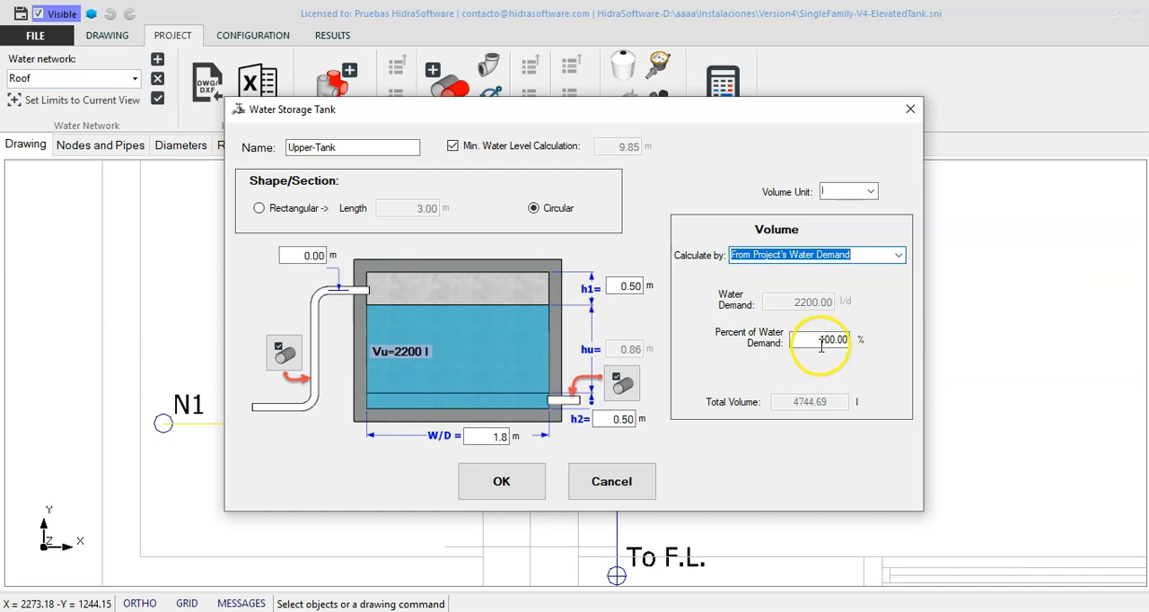
left_click_drag(819, 339, 872, 357)
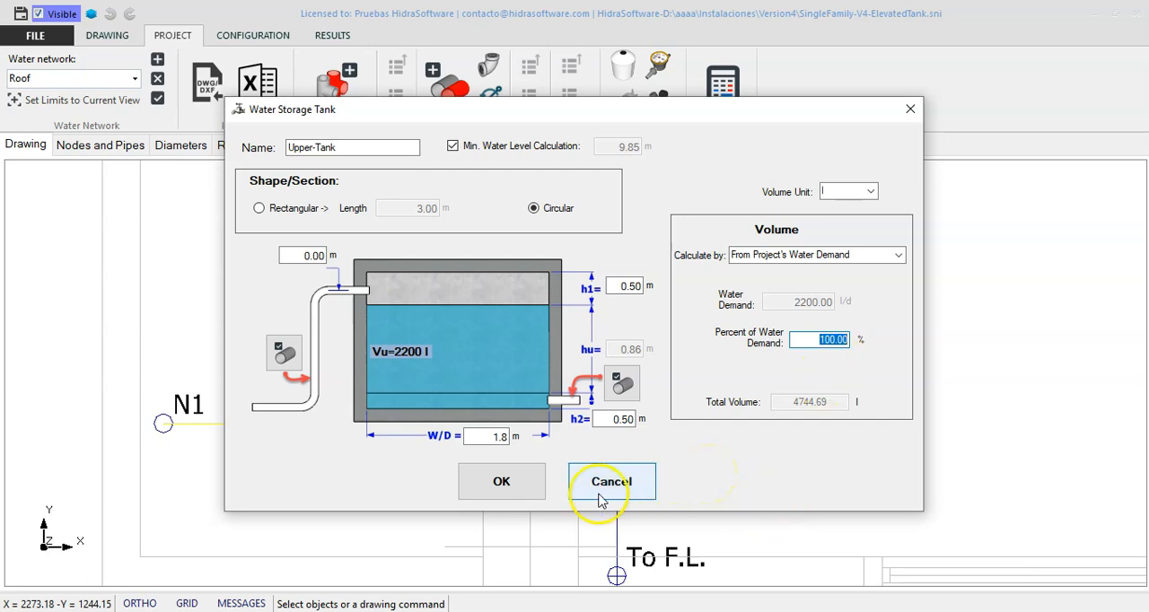
left_click(522, 480)
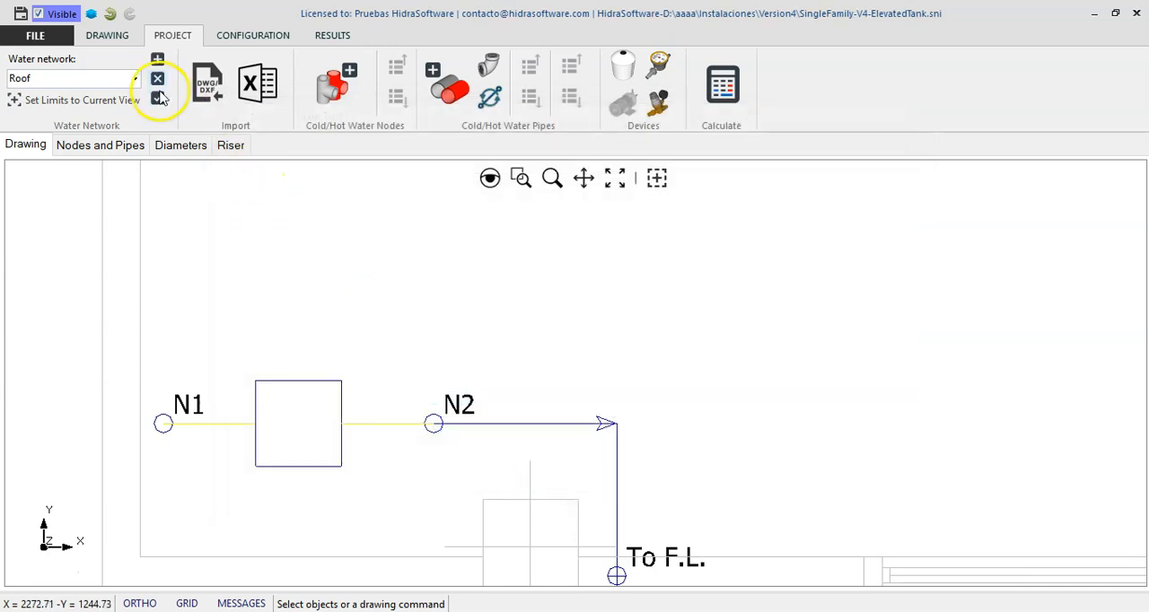
Examine the project's water demand calculation in the project properties, trying the user-defined option and returning to the water demand values
left_click(40, 36)
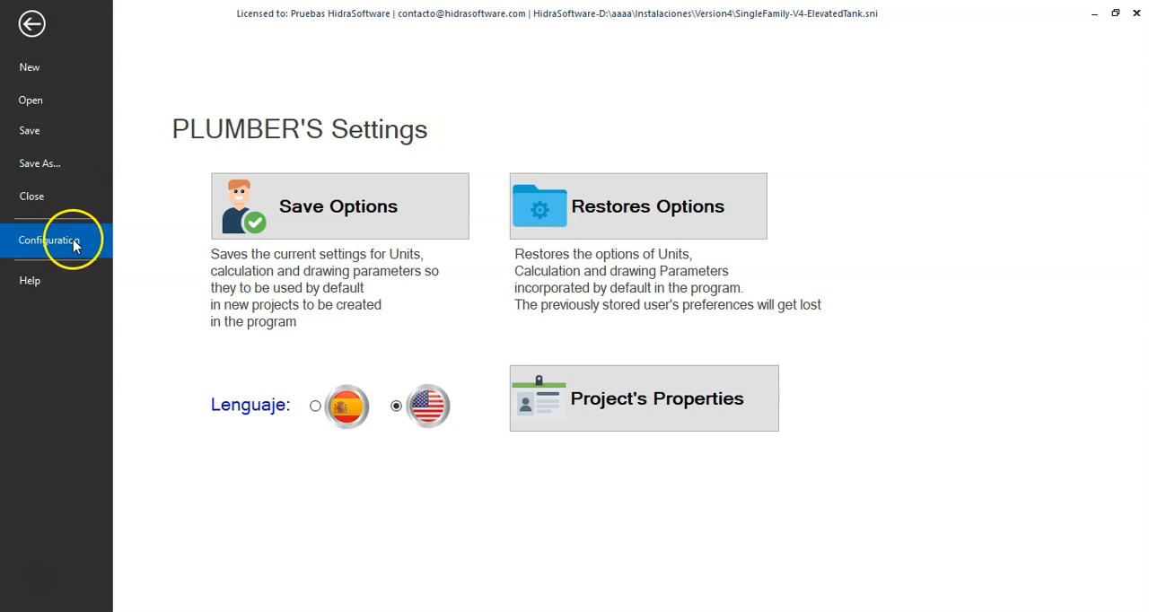
left_click(674, 426)
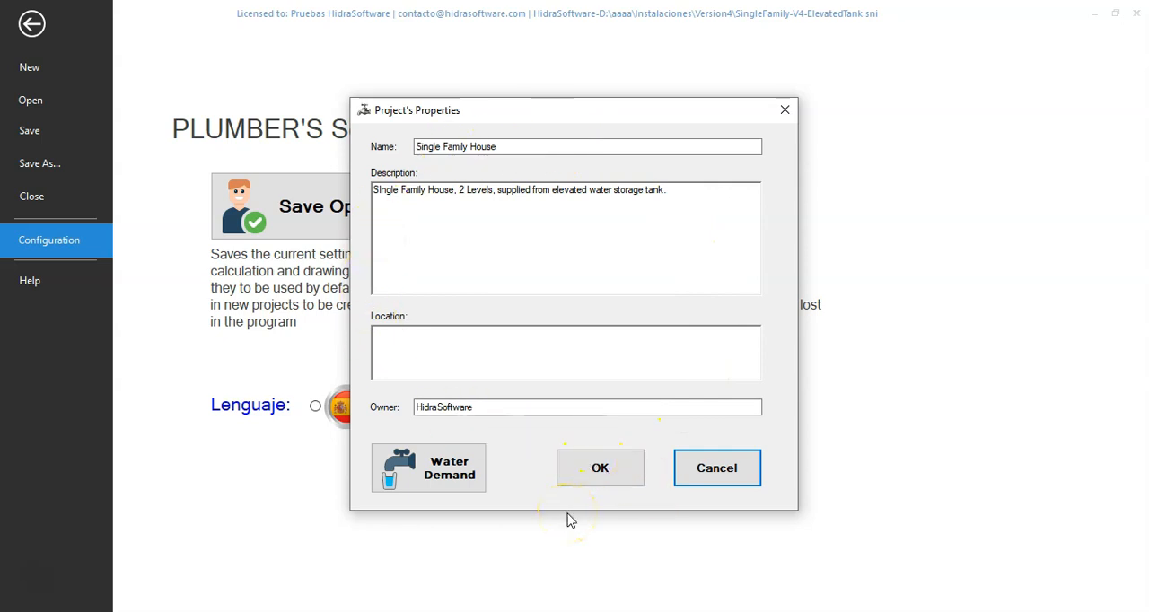
left_click(467, 489)
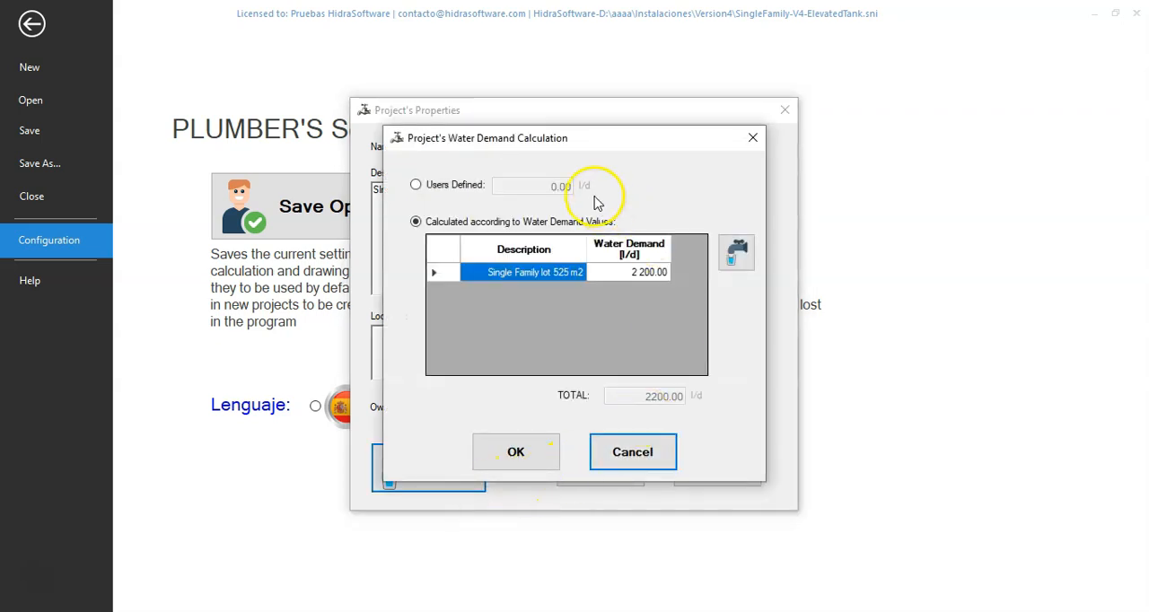
left_click(456, 185)
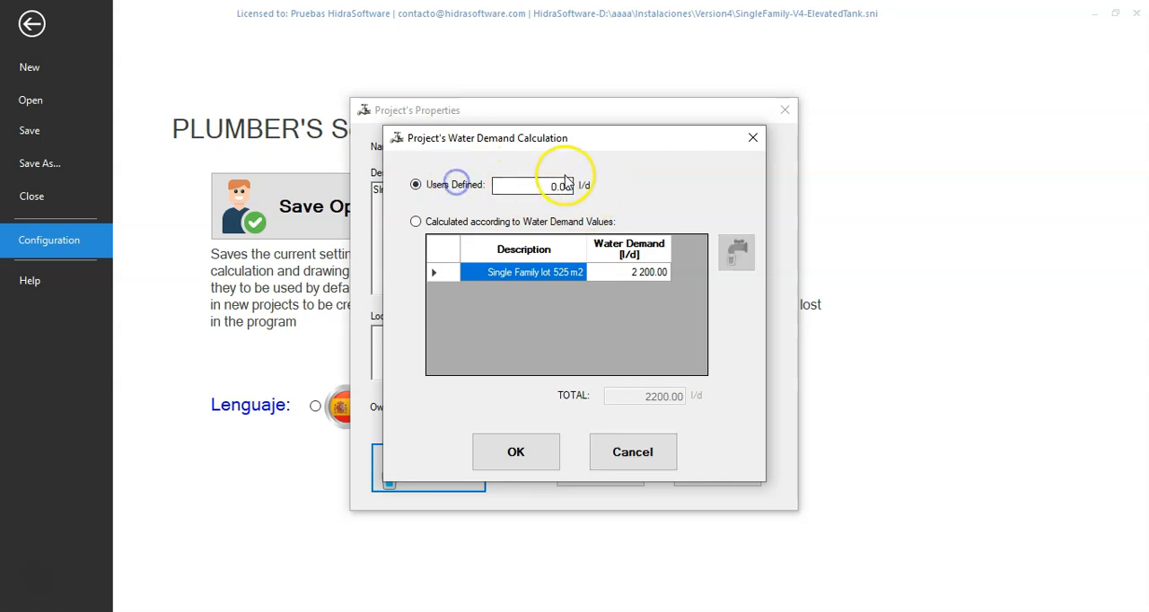
left_click_drag(545, 187, 629, 204)
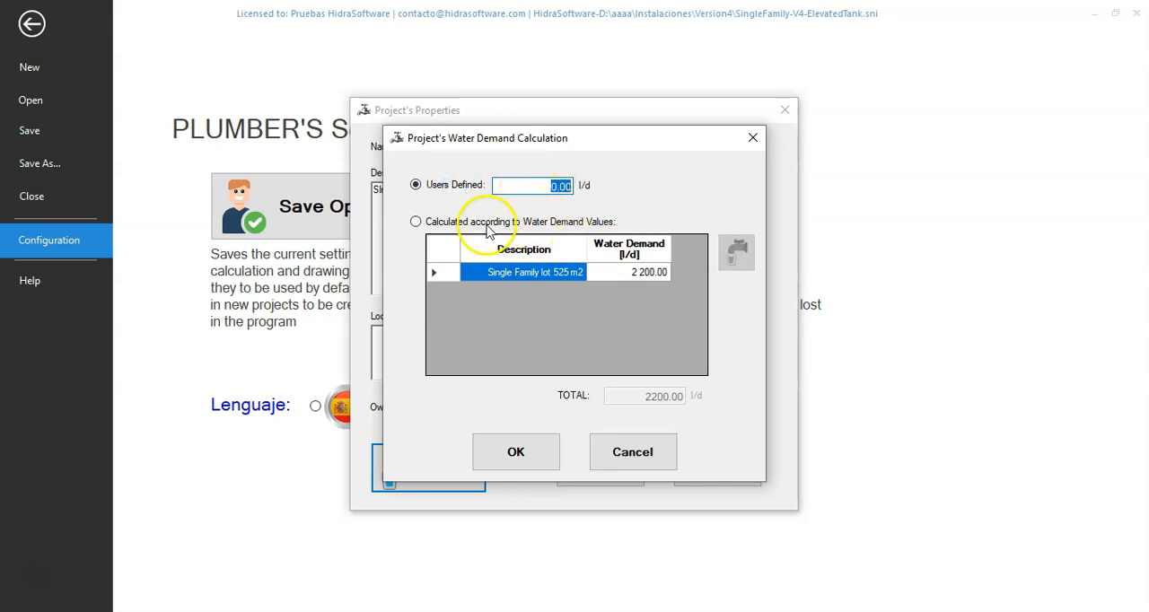
left_click(467, 222)
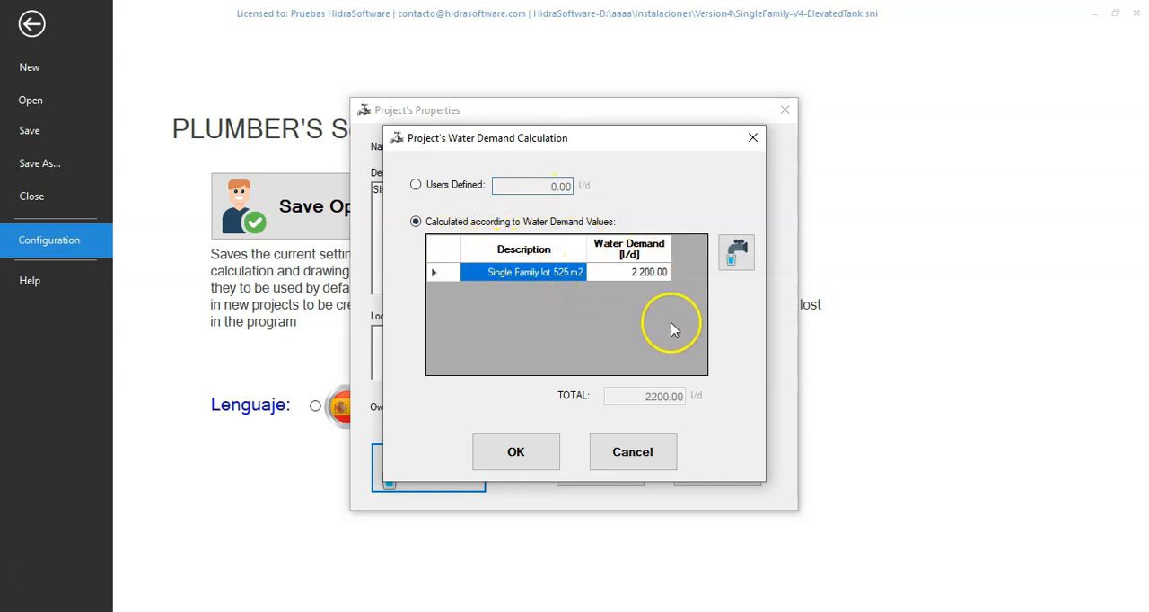
Review the water demand library's categories and parcel SF-1's assigned consumption, and return to the drawing without changing the project's properties
left_click(735, 256)
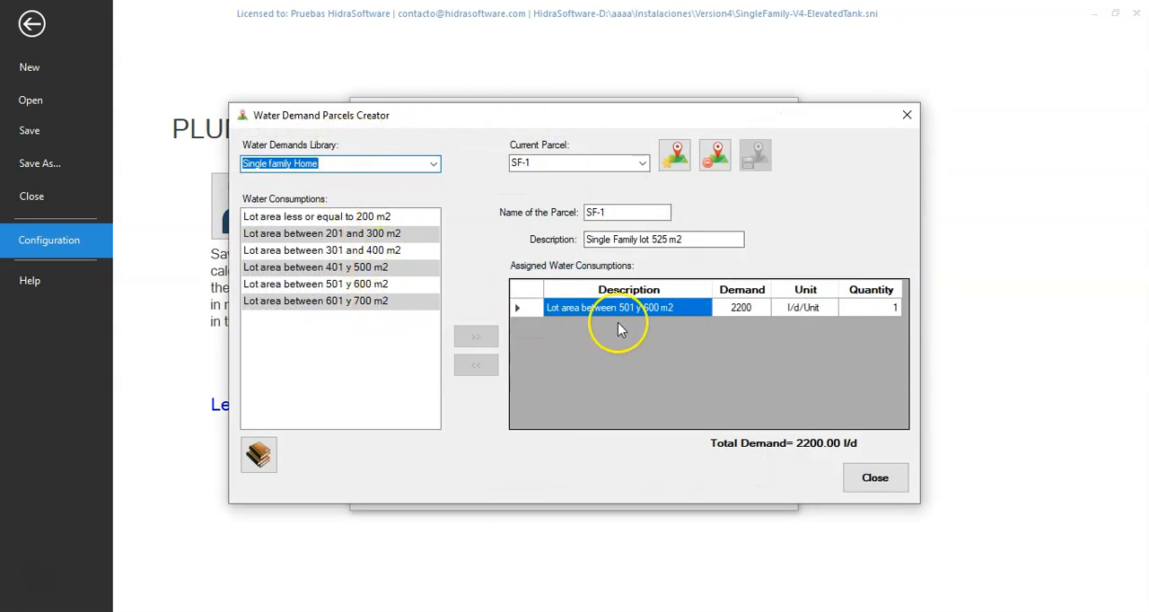
left_click(433, 164)
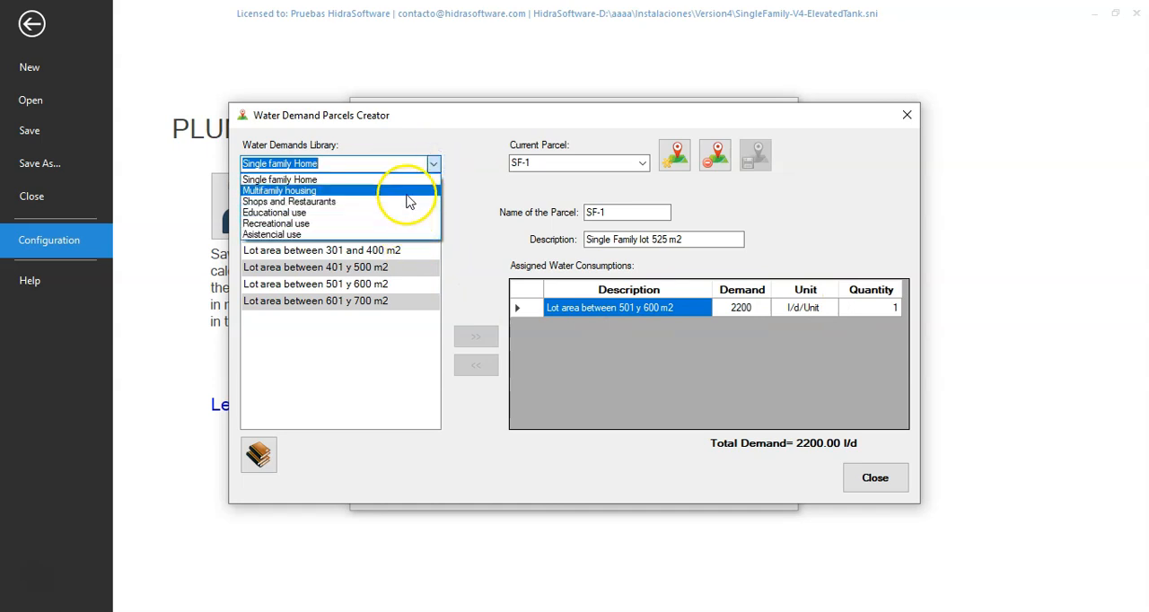
left_click(443, 144)
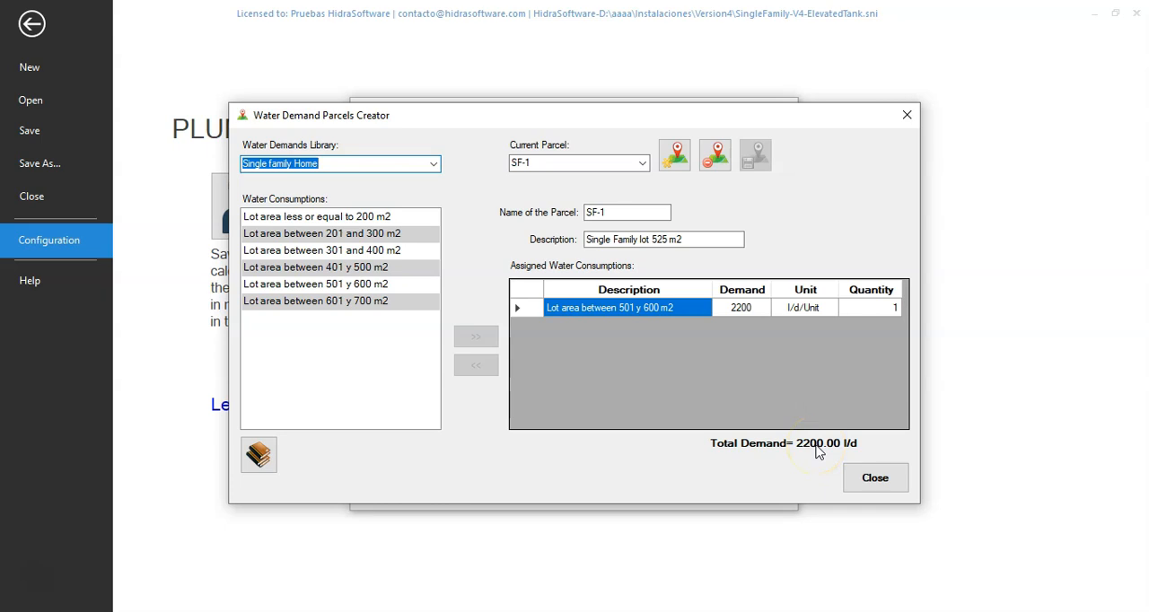
left_click(842, 466)
left_click(670, 453)
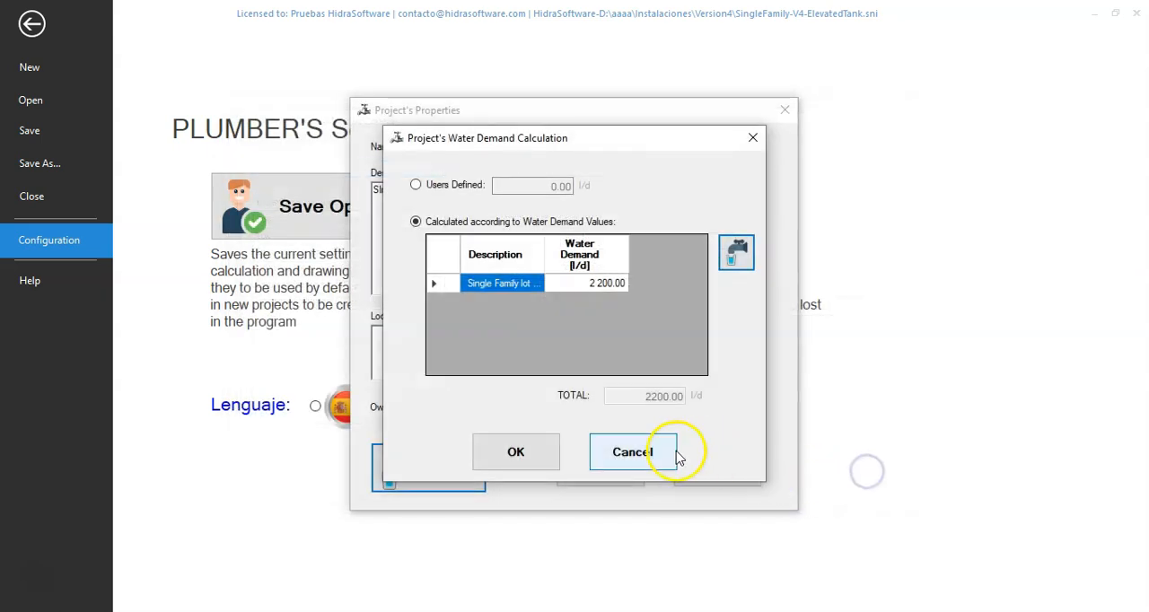
left_click(705, 478)
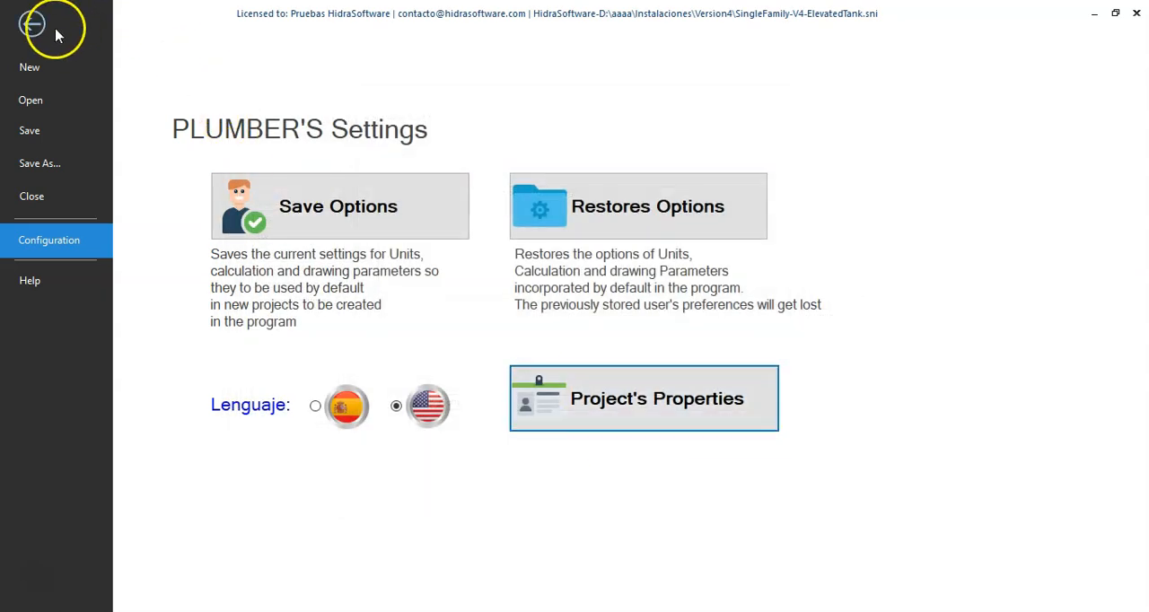
left_click(40, 27)
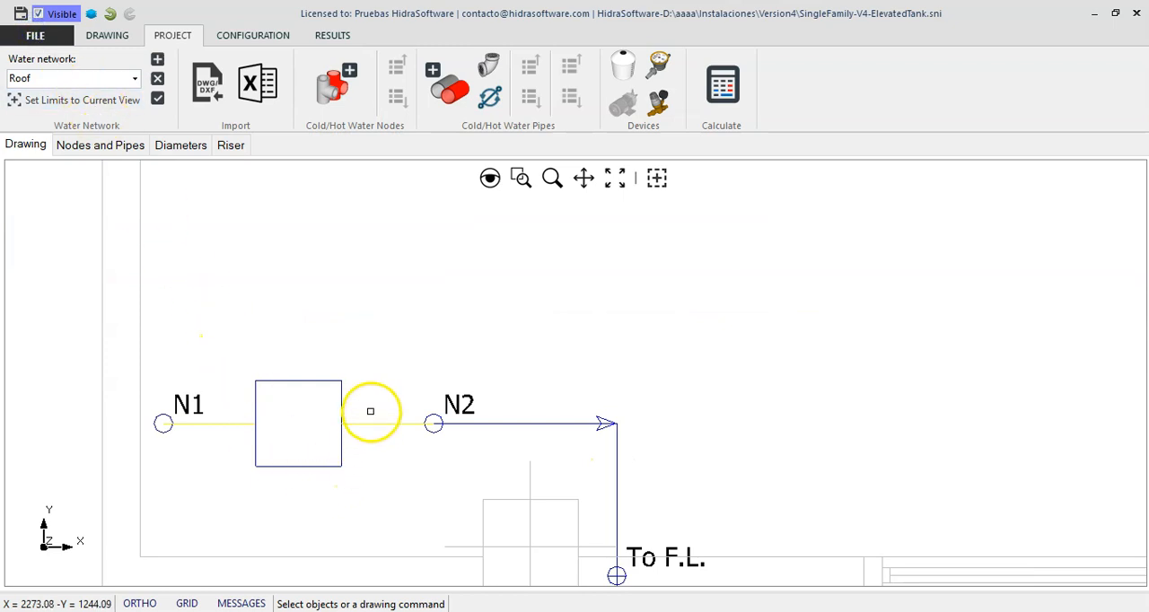
Try the By Storage Time volume method for Upper-Tank, restore From Project's Water Demand and accept the tank's settings
double_click(371, 410)
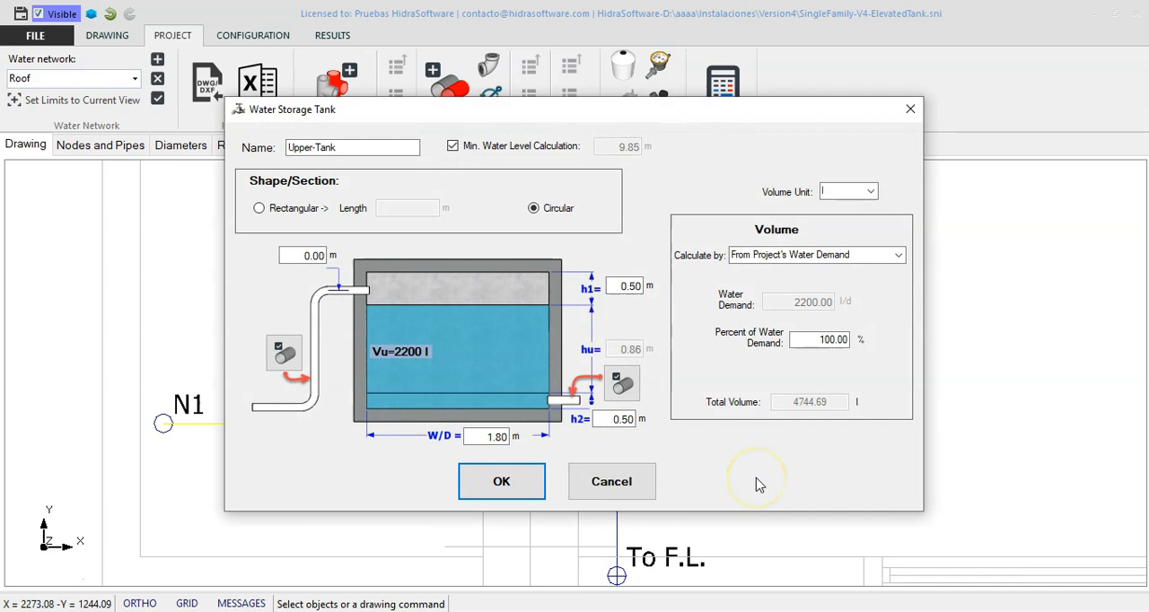
left_click(897, 254)
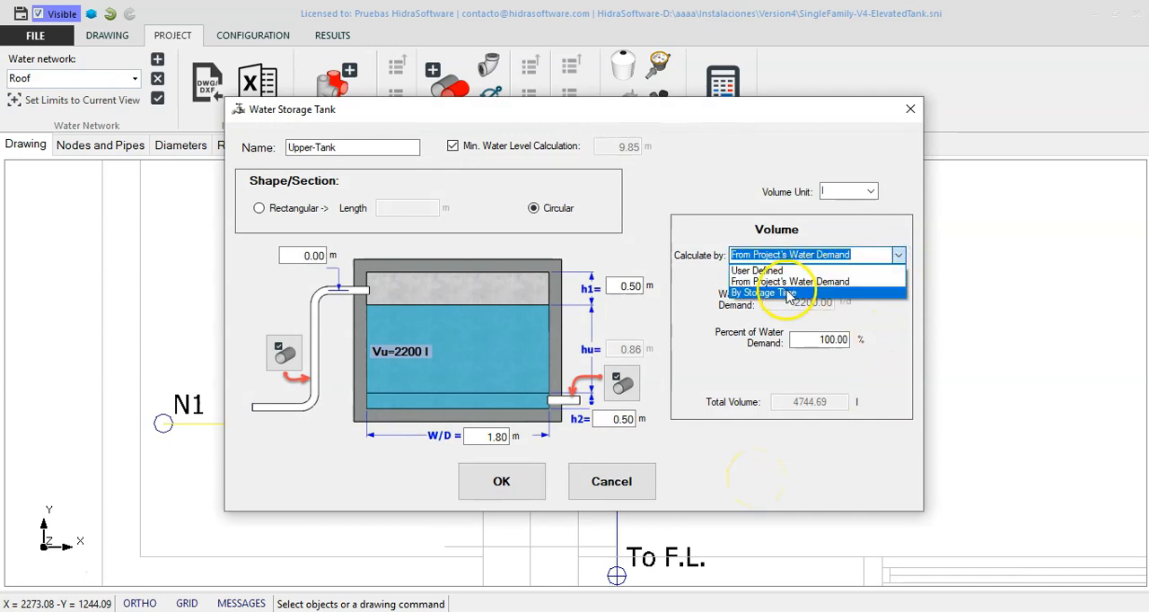
left_click(787, 294)
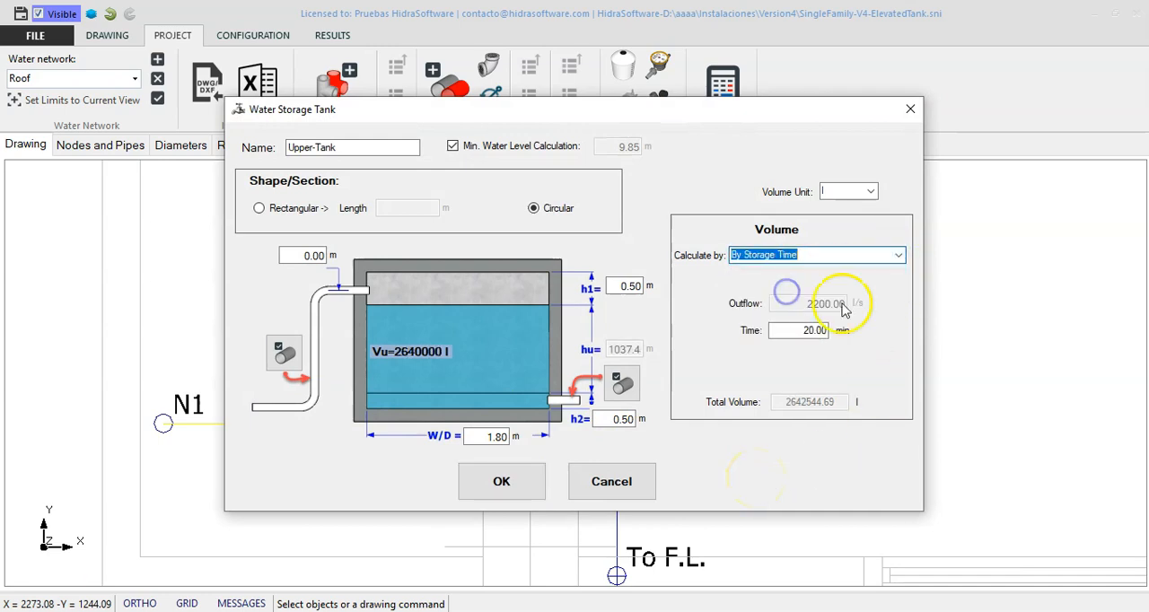
left_click(804, 331)
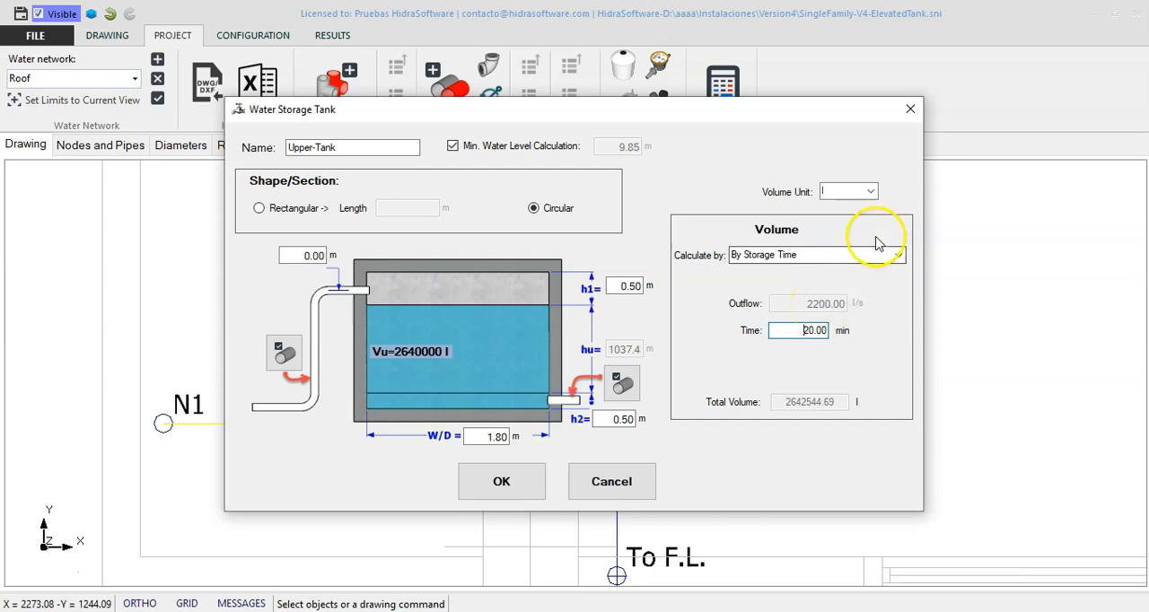
left_click(898, 255)
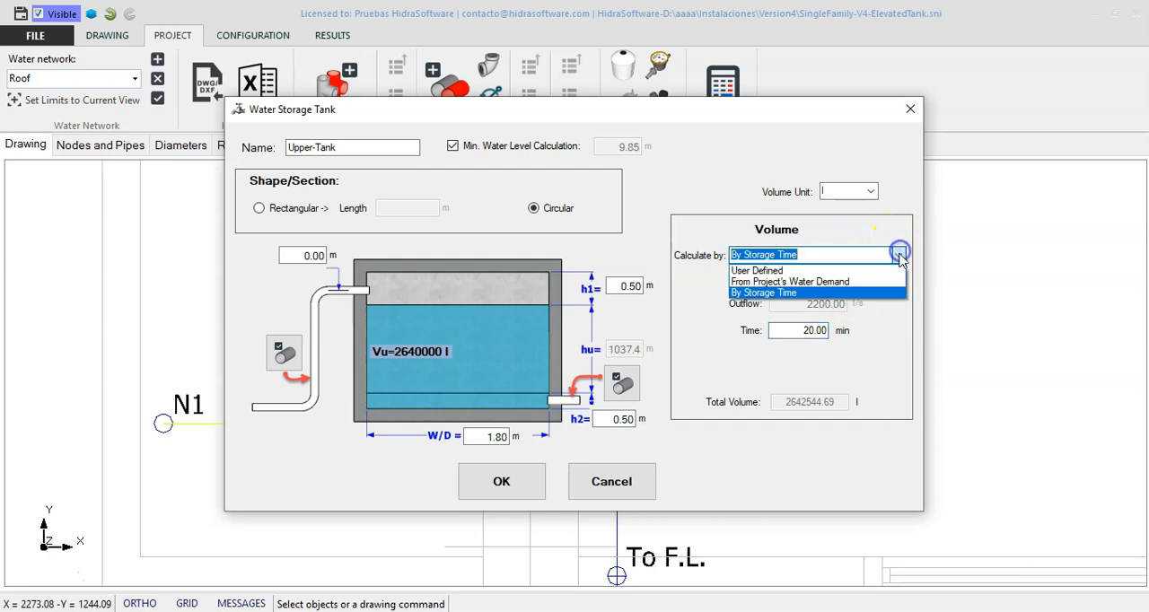
left_click(850, 281)
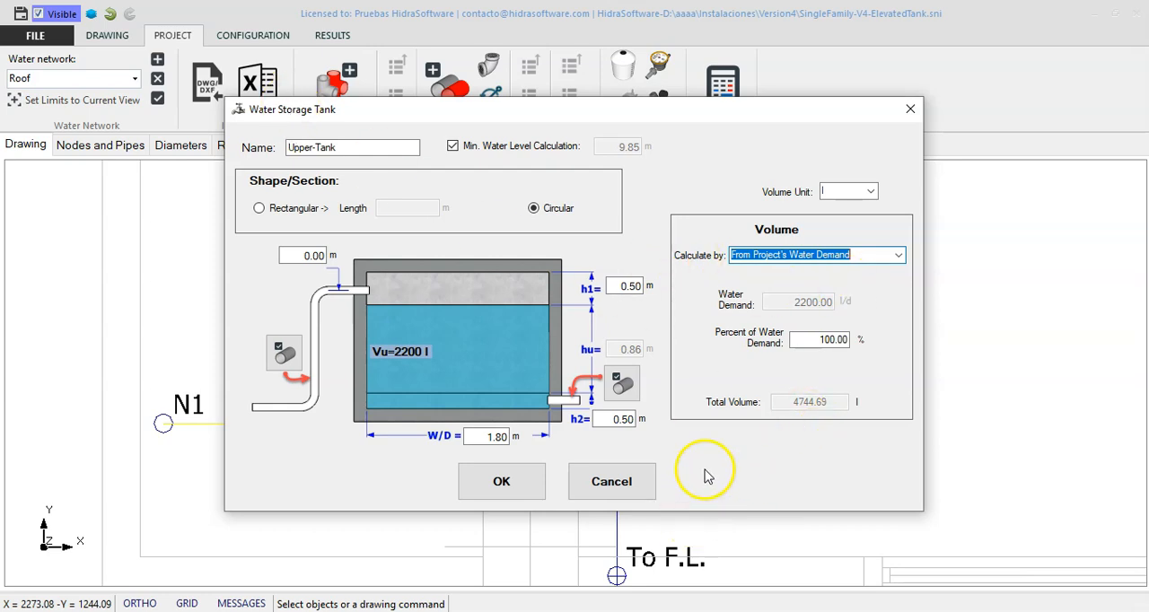
left_click(514, 482)
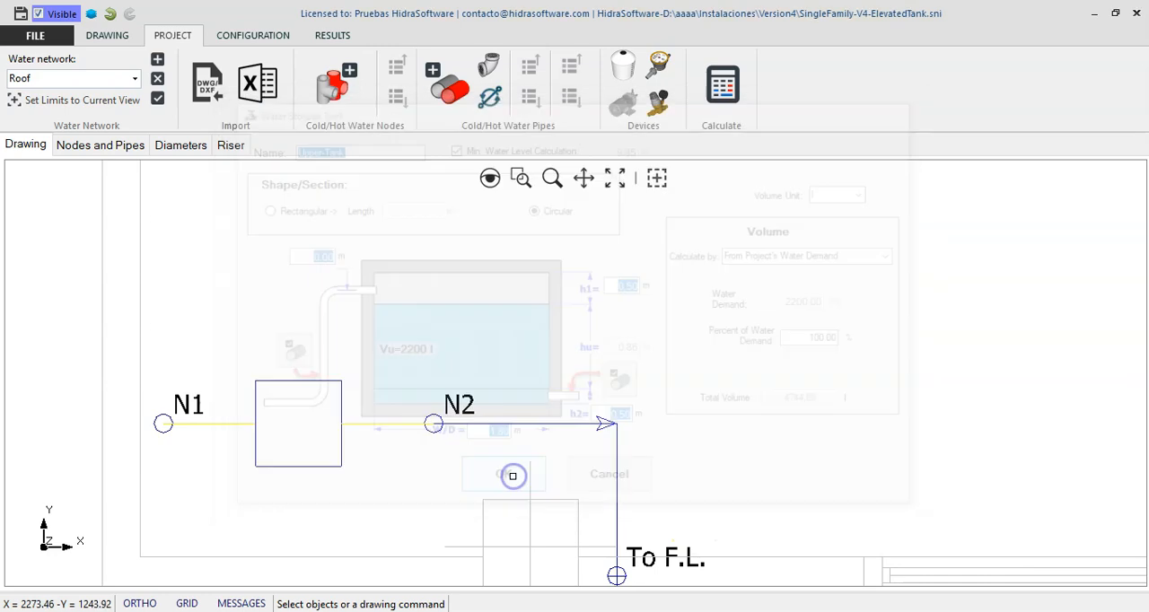
Switch to the Pumping network and open the properties of the pumping group between N2 and To Upper Tank
left_click(136, 79)
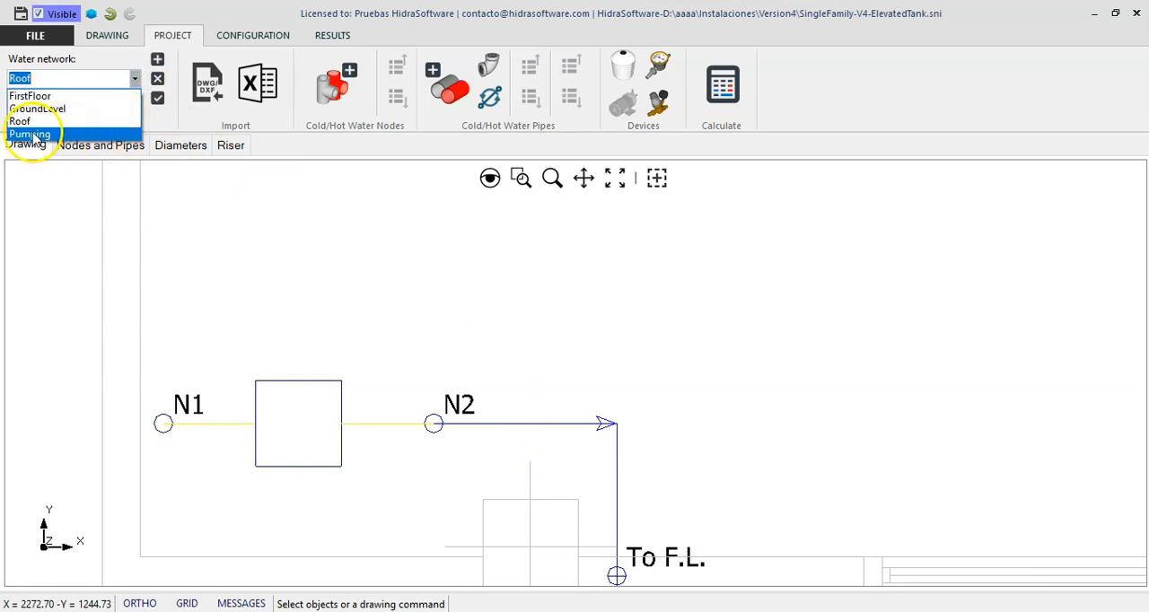
left_click(59, 135)
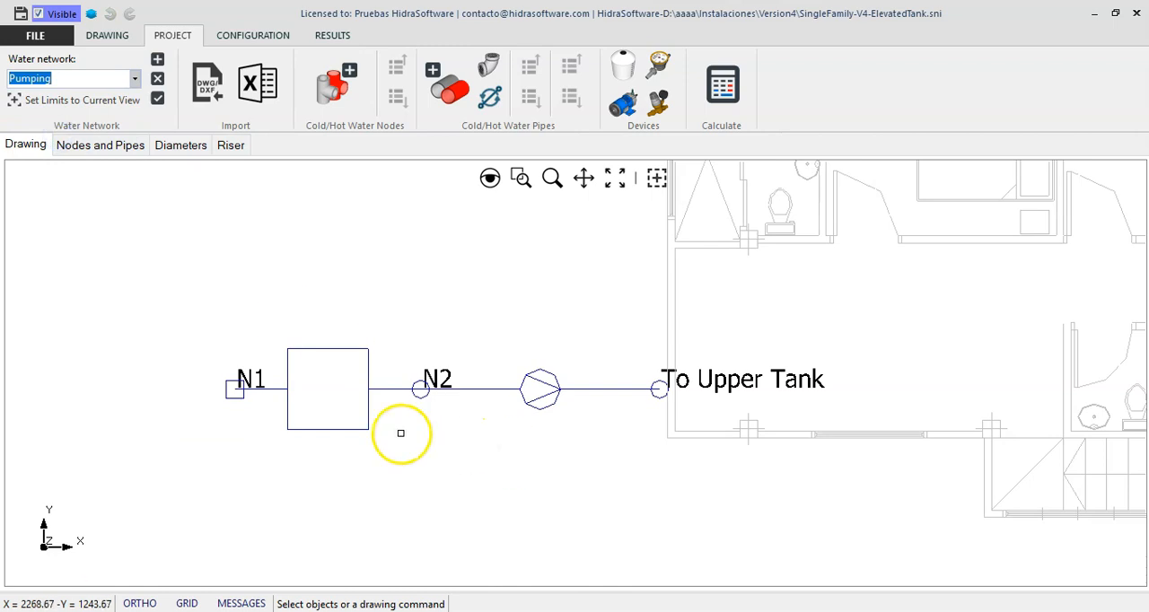
scroll(402, 436, "down", 1)
scroll(515, 433, "up", 1)
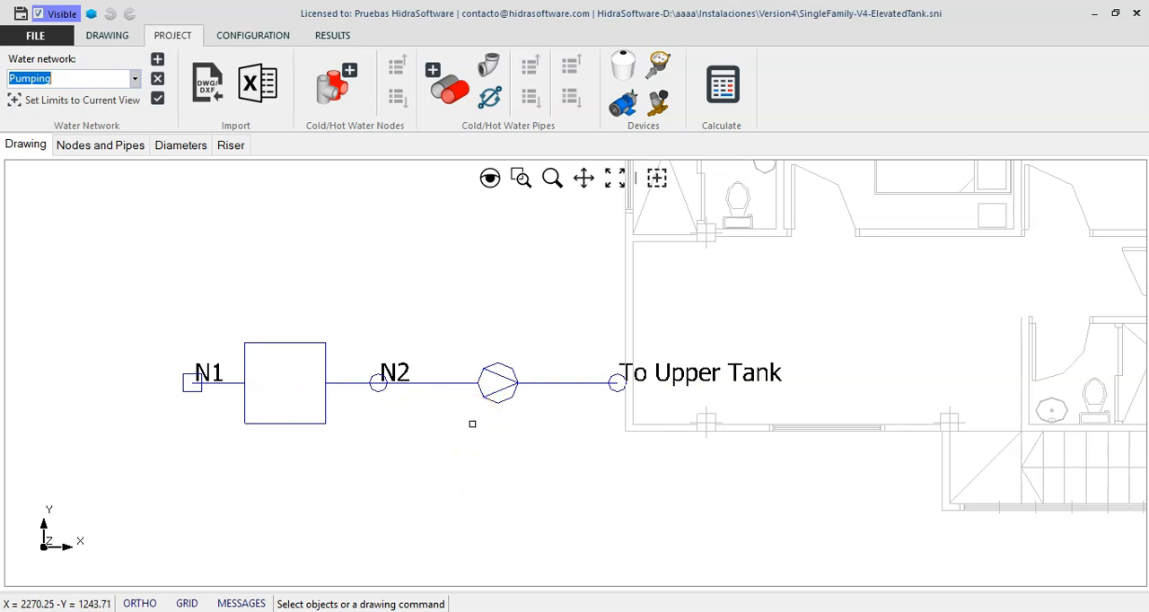
left_click(541, 383)
right_click(519, 313)
left_click(550, 325)
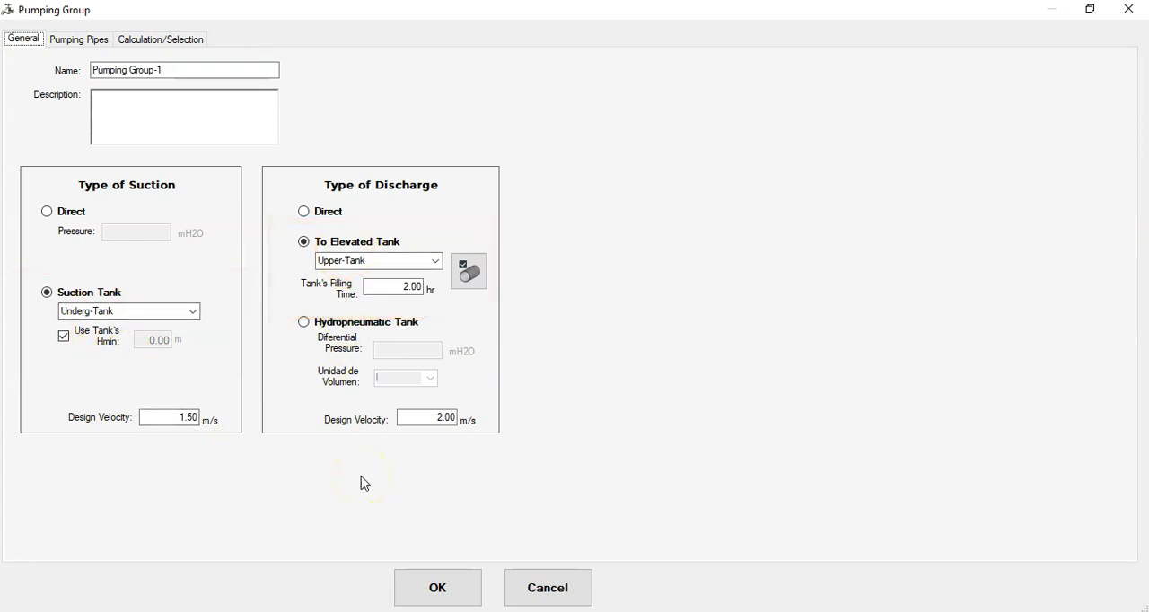
Review the diameter and hydraulic results of the pumping pipe discharging to the elevated tank, and close it without changes
left_click(479, 287)
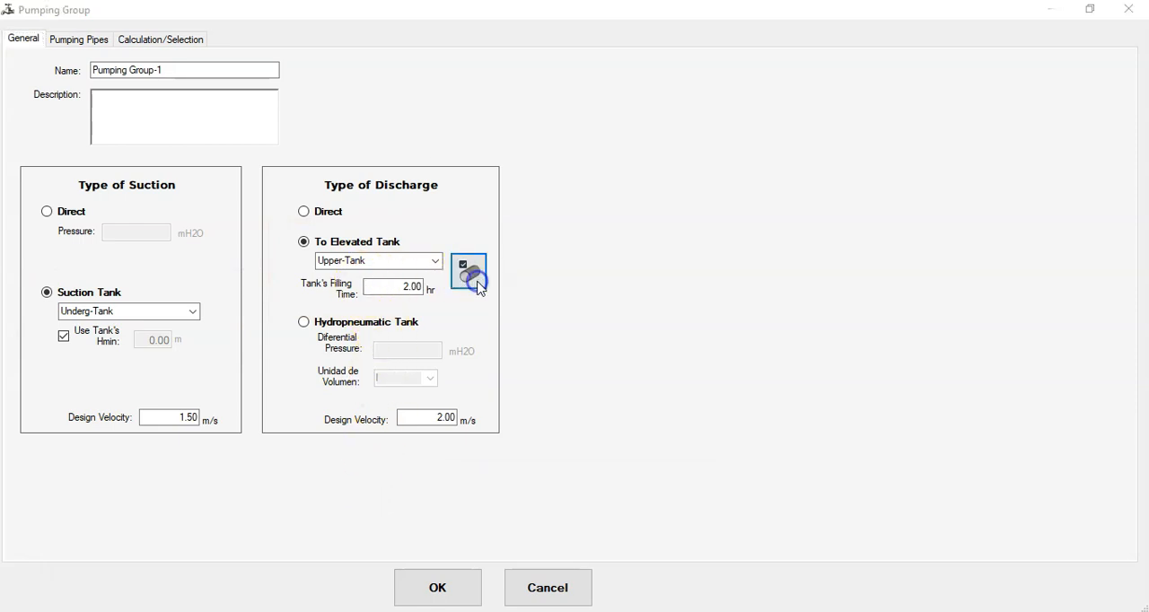
left_click(635, 420)
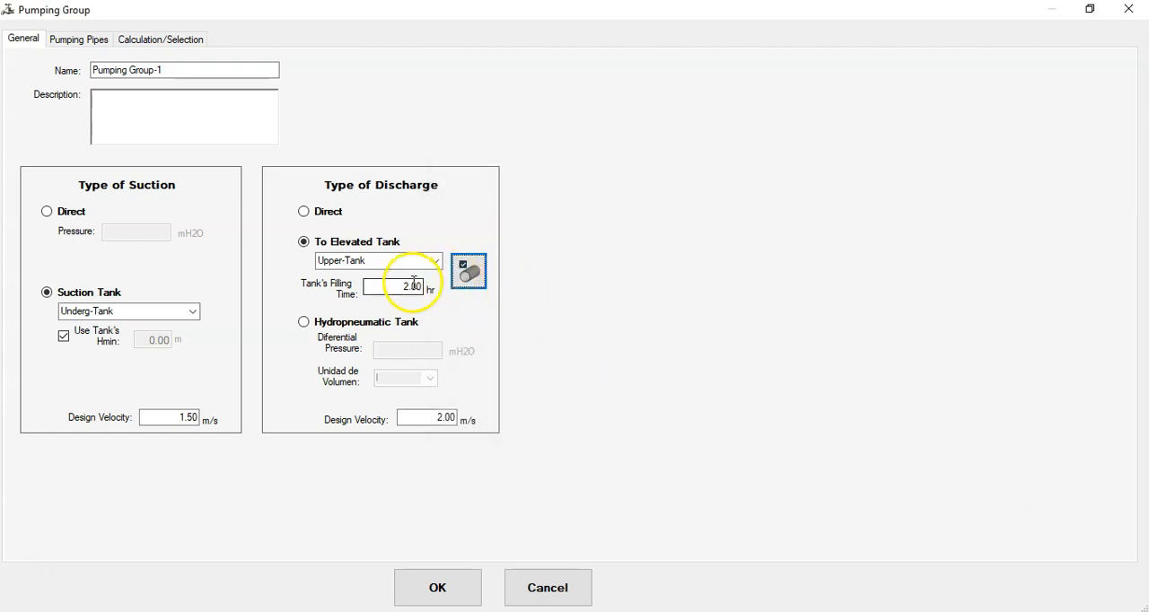
left_click(482, 282)
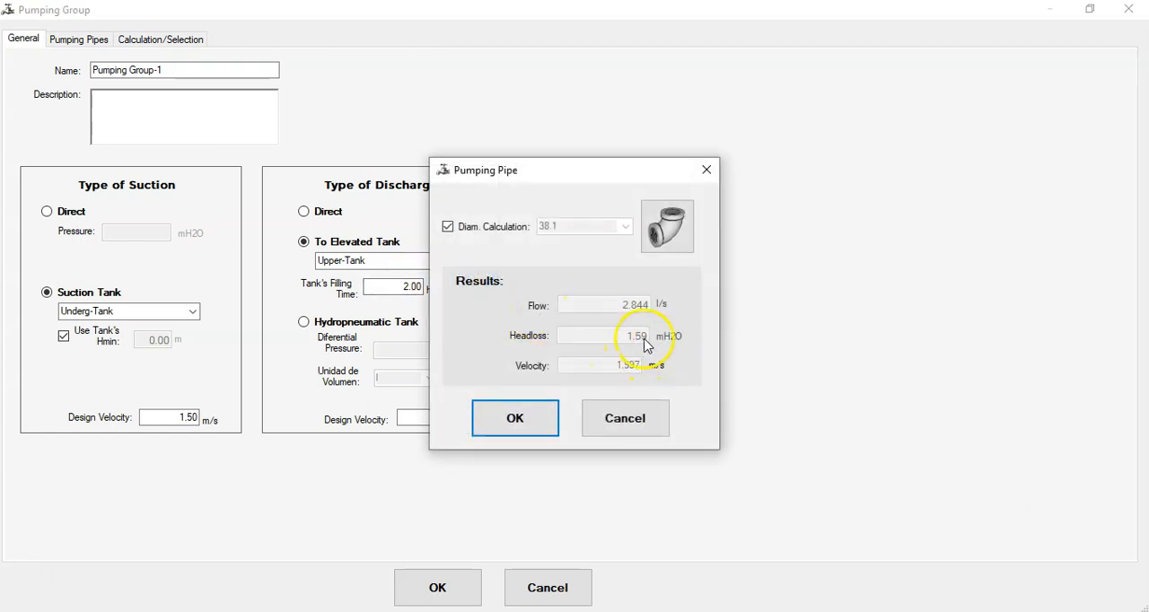
left_click(619, 427)
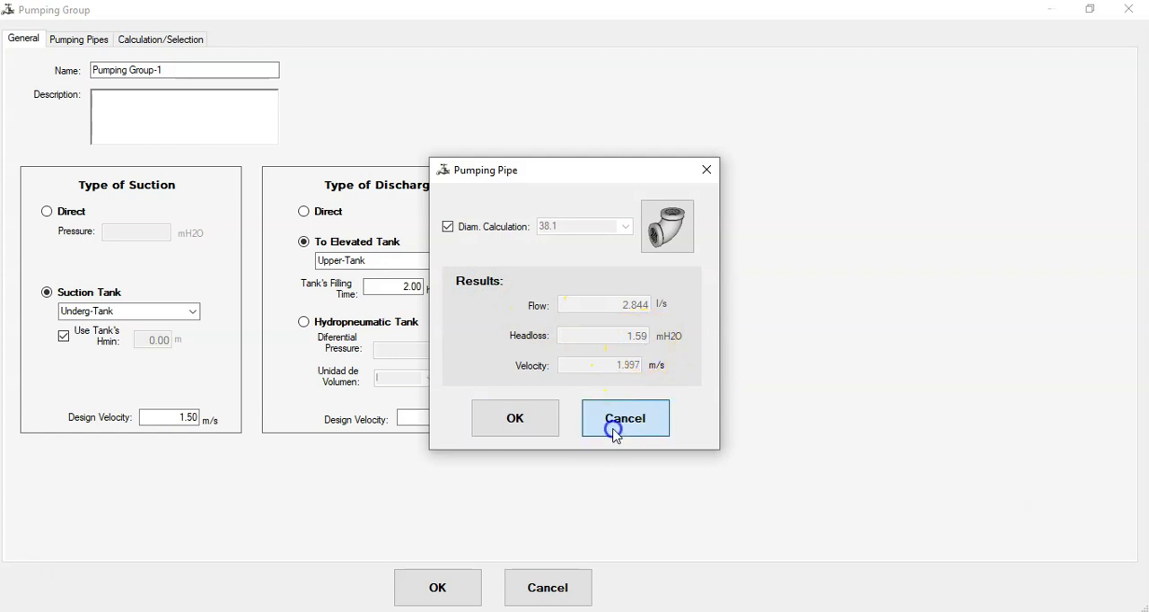